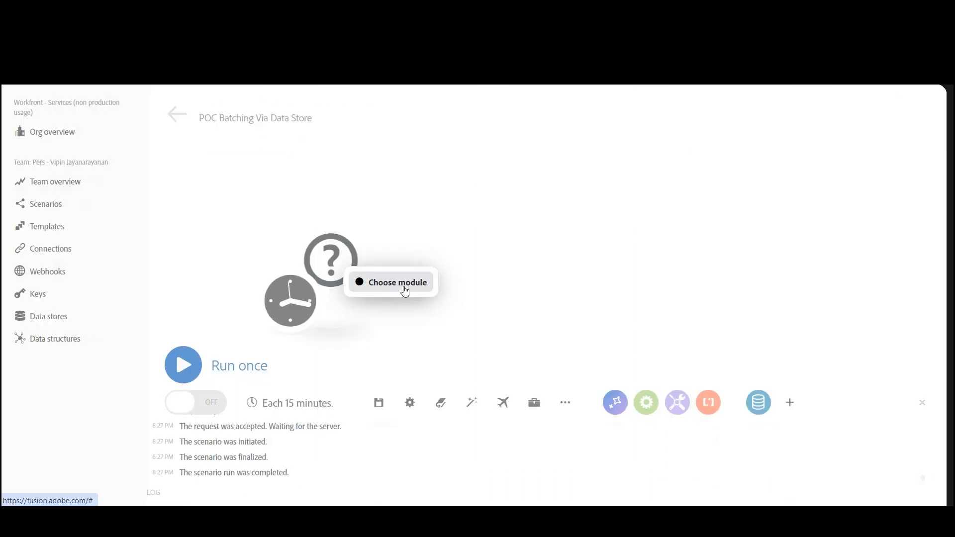
- Add a Data store Search records module as the scenario's first module, using the POC Projects Batching DS data store
click(404, 293)
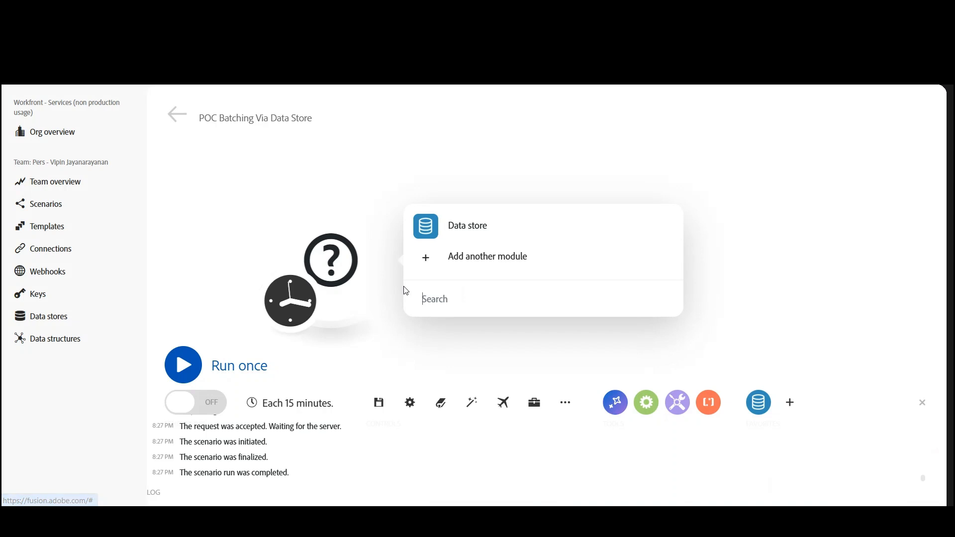
click(473, 232)
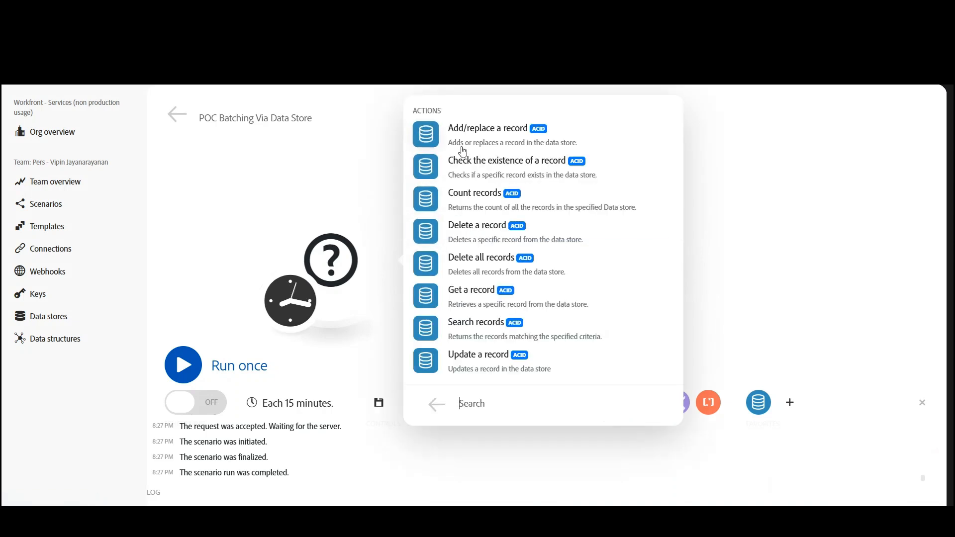
click(462, 331)
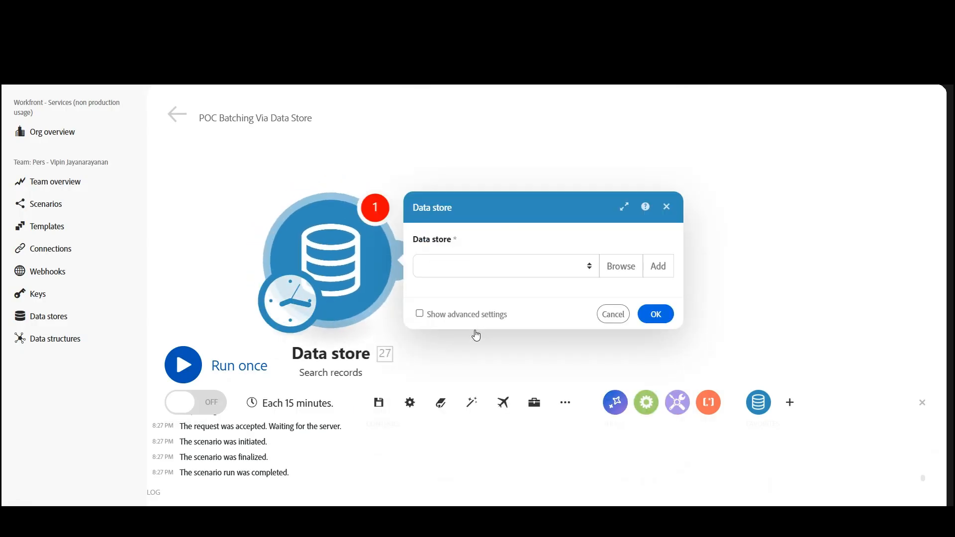
click(586, 269)
click(551, 202)
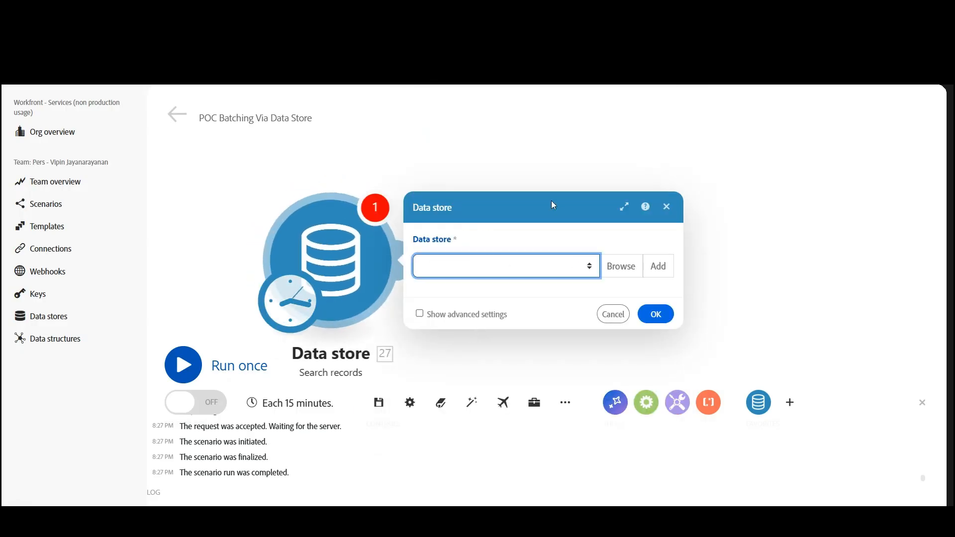
click(584, 278)
scroll(569, 225, down, 3)
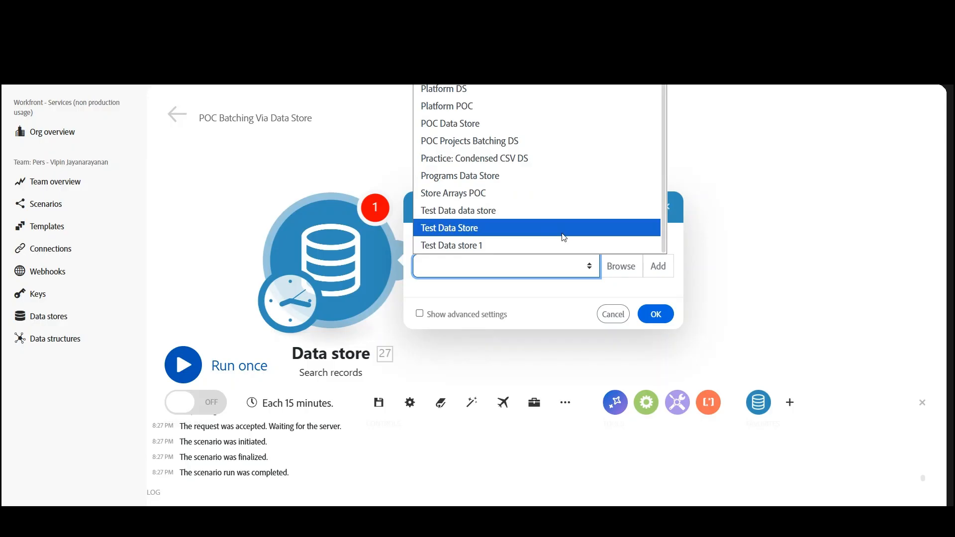
click(519, 142)
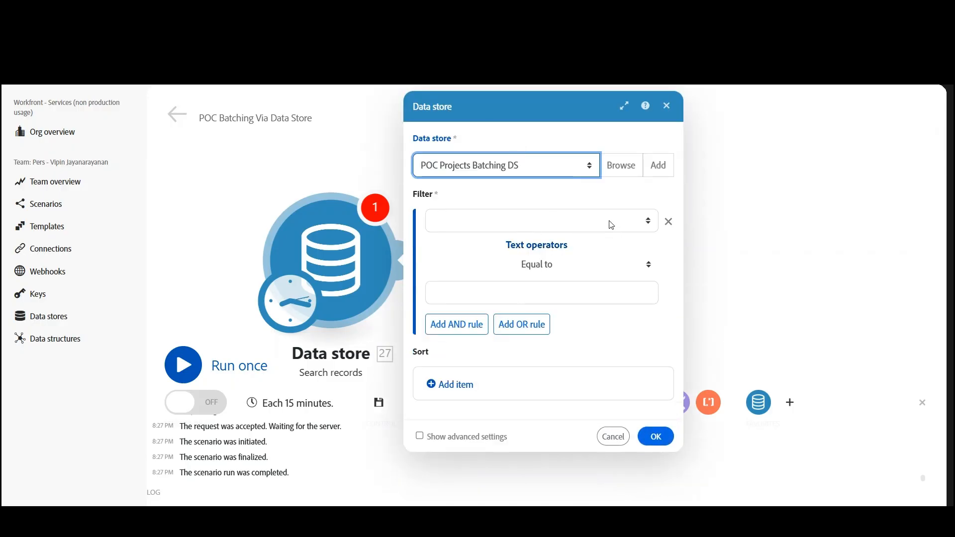
- Filter the record search to status equal to "unprocessed" and confirm the module settings
click(600, 223)
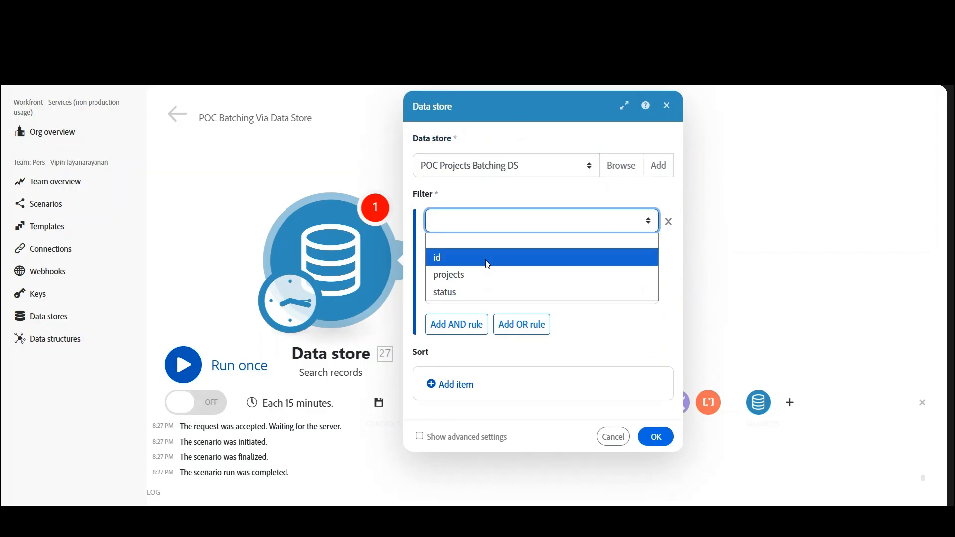
click(464, 292)
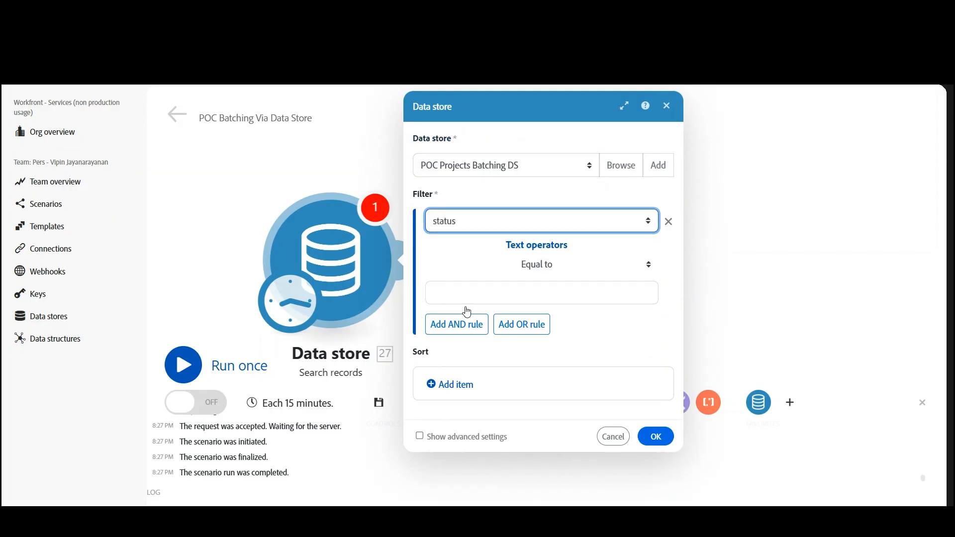
click(504, 293)
text(un)
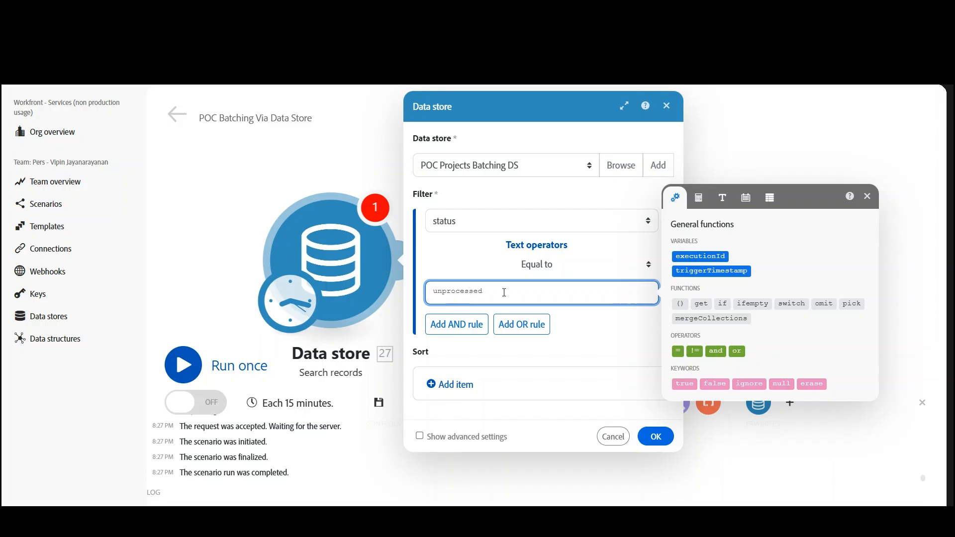
text(processed)
click(656, 437)
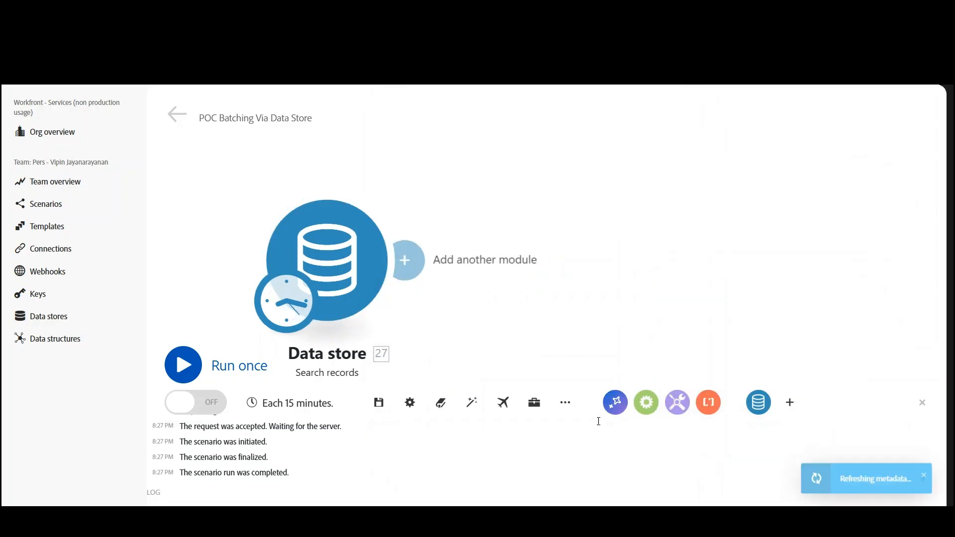
- Save the scenario and run only the Search records module
click(378, 403)
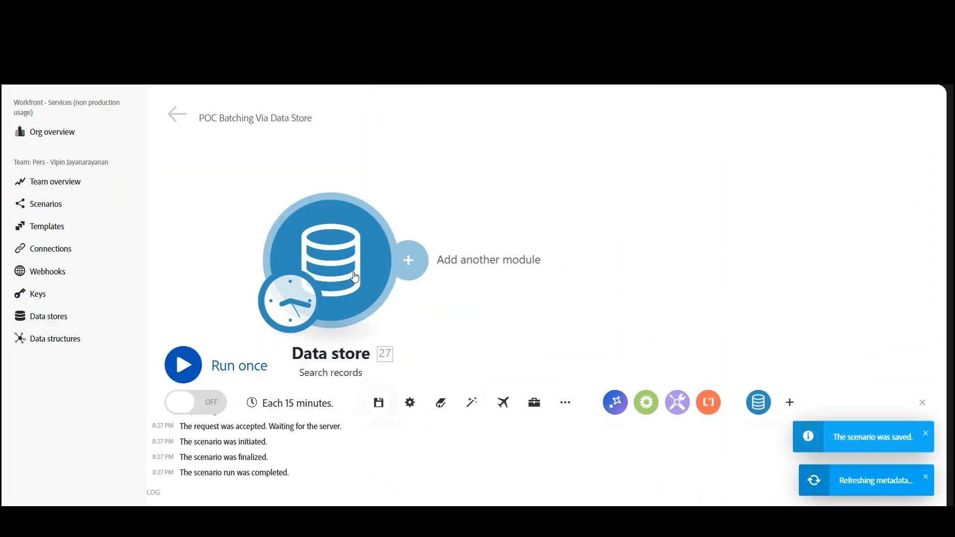
right_click(355, 277)
click(409, 305)
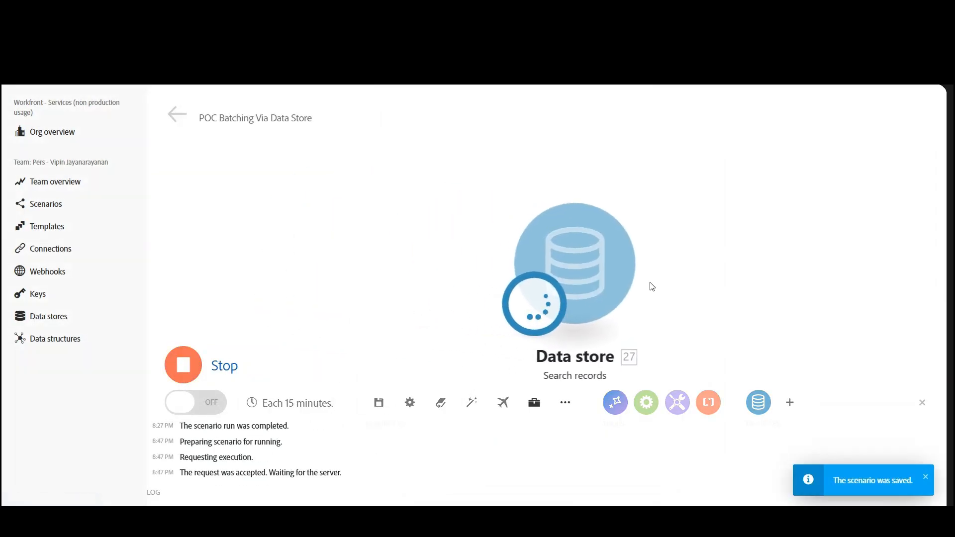
- Examine the Search records module's output bundles from the first to the last
drag(735, 275, 454, 256)
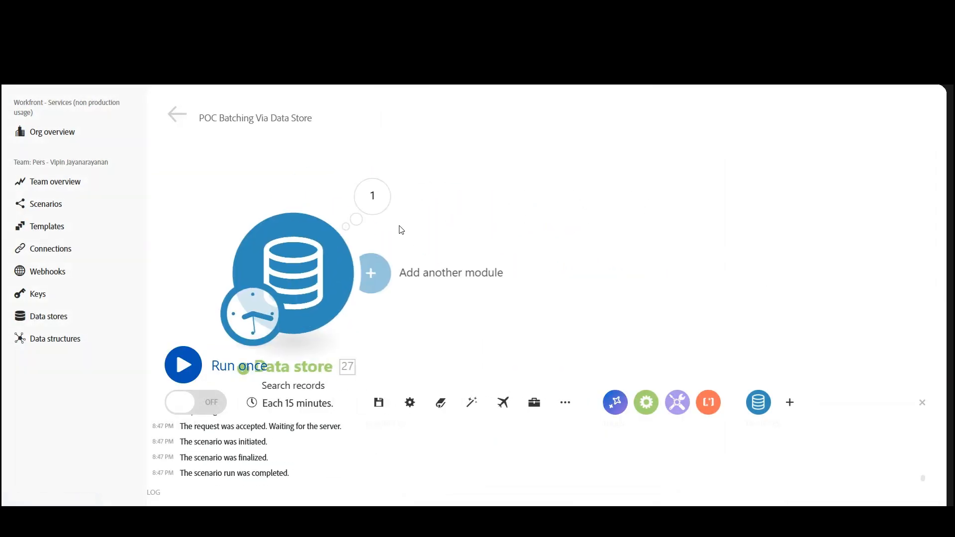
click(373, 197)
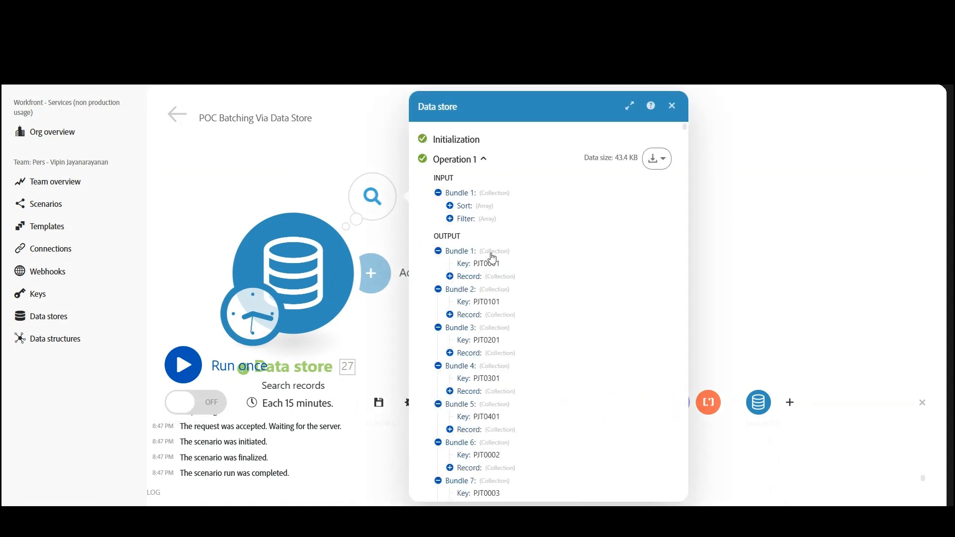
drag(684, 128, 654, 498)
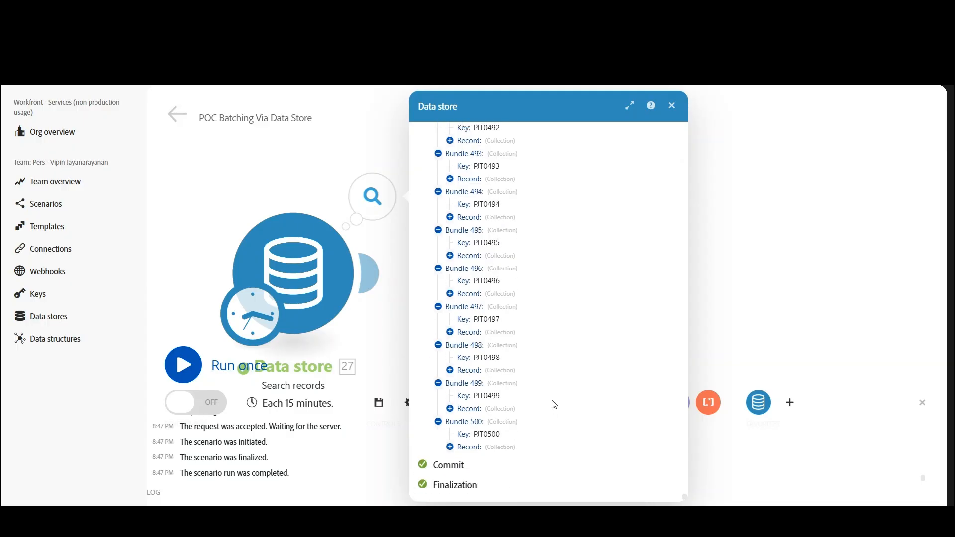
click(672, 105)
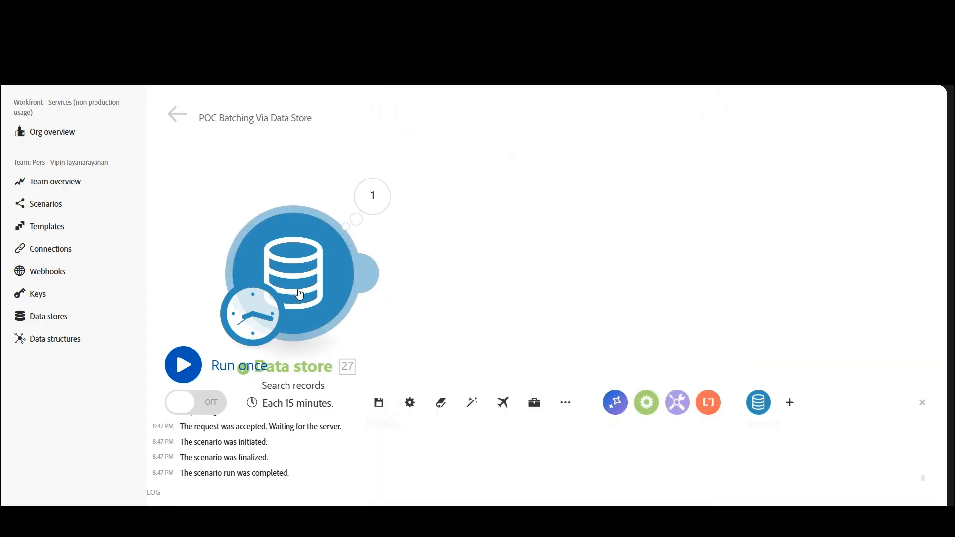
- Show the Search records module's advanced settings and set the limit to 100
click(308, 263)
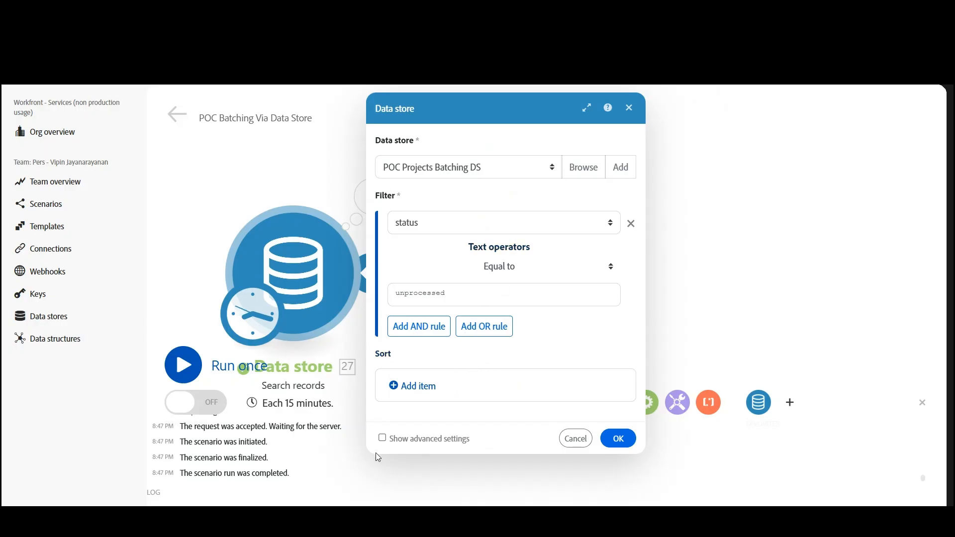
click(382, 438)
scroll(491, 338, down, 3)
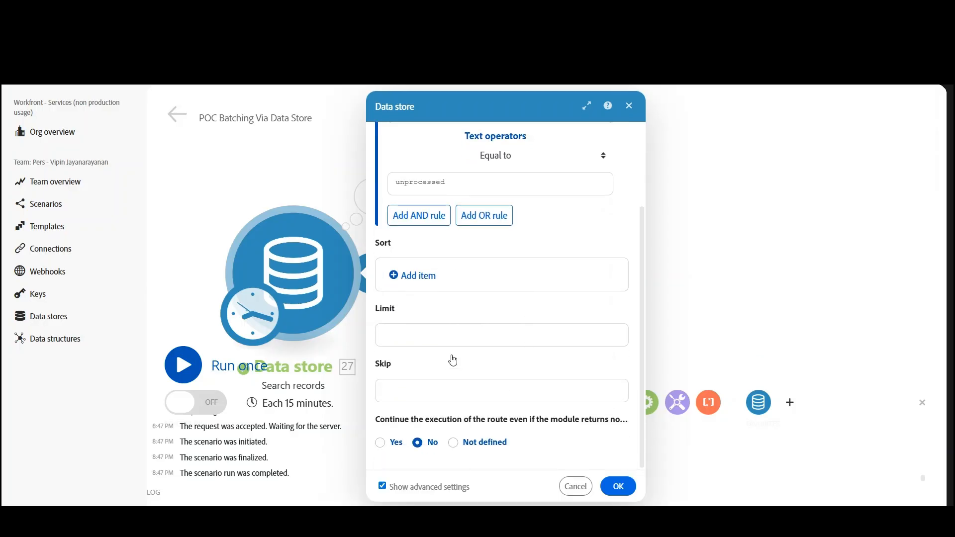
click(440, 338)
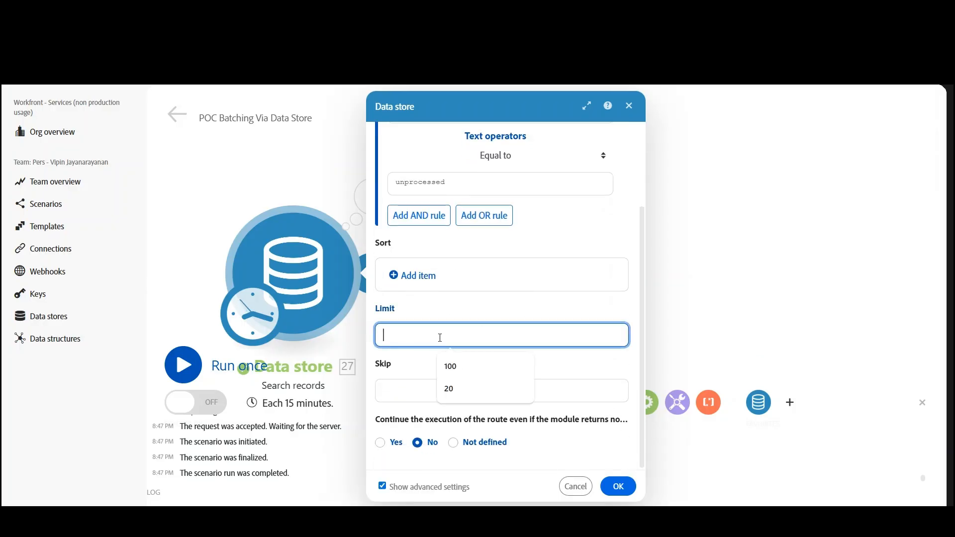
text(100)
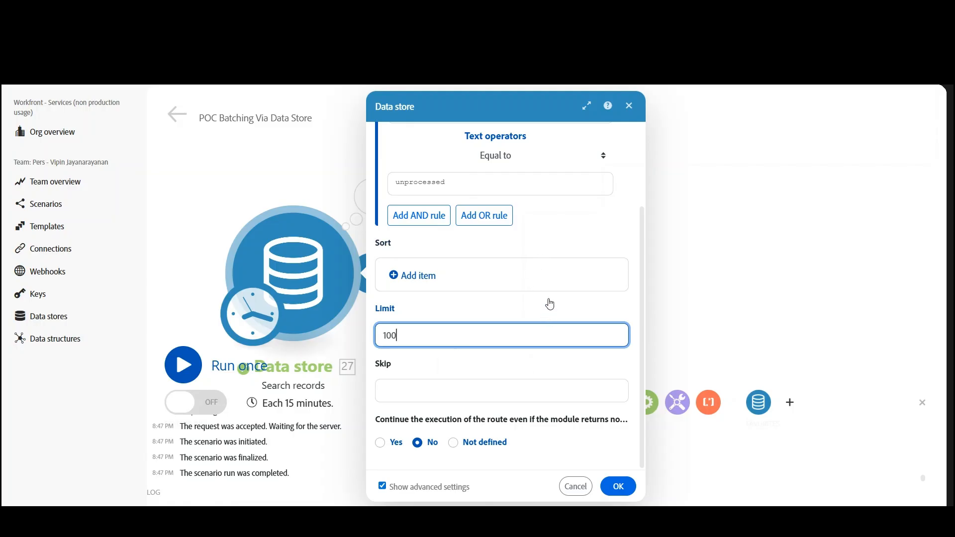
- Add a sort rule on the id key in ascending order and confirm the module settings
scroll(550, 303, up, 3)
scroll(549, 303, down, 3)
click(414, 278)
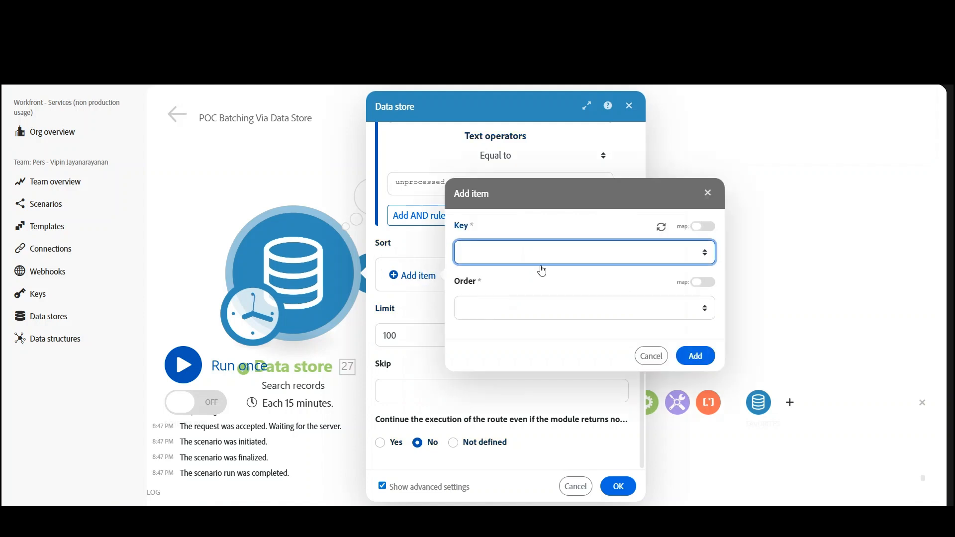
click(537, 270)
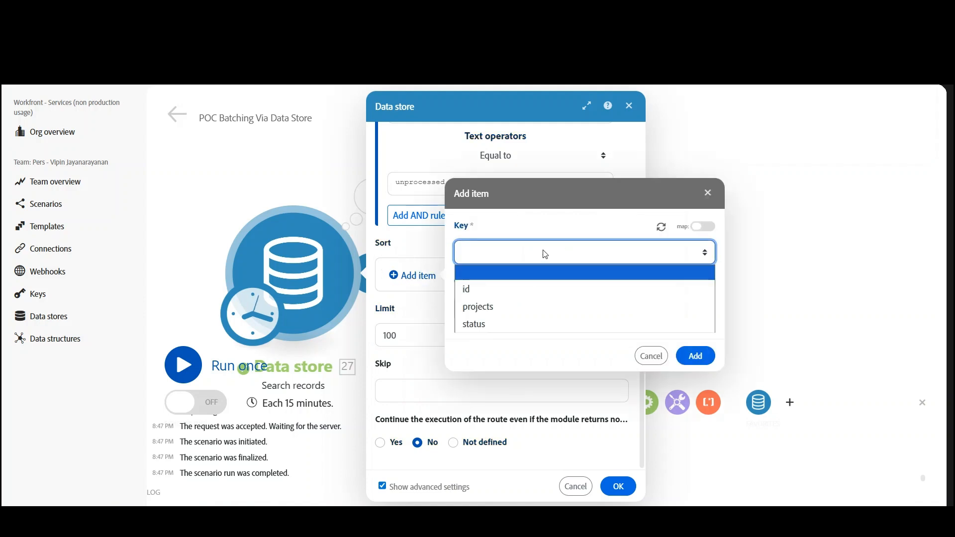
click(480, 288)
click(480, 311)
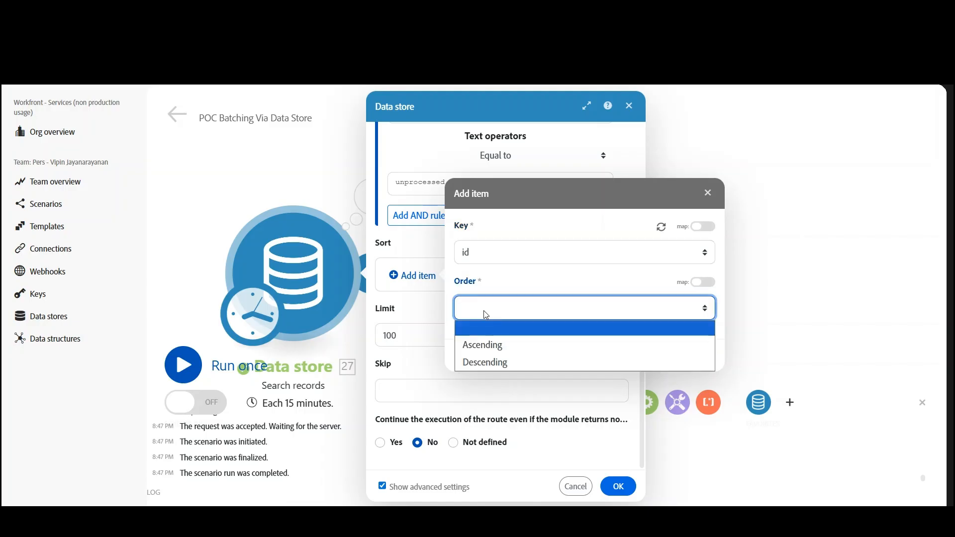
click(485, 343)
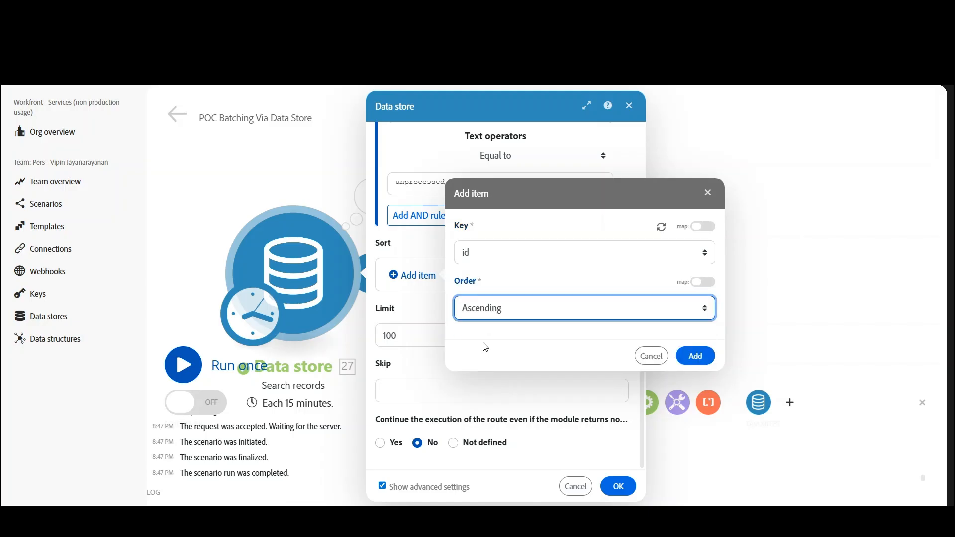
click(682, 363)
click(696, 357)
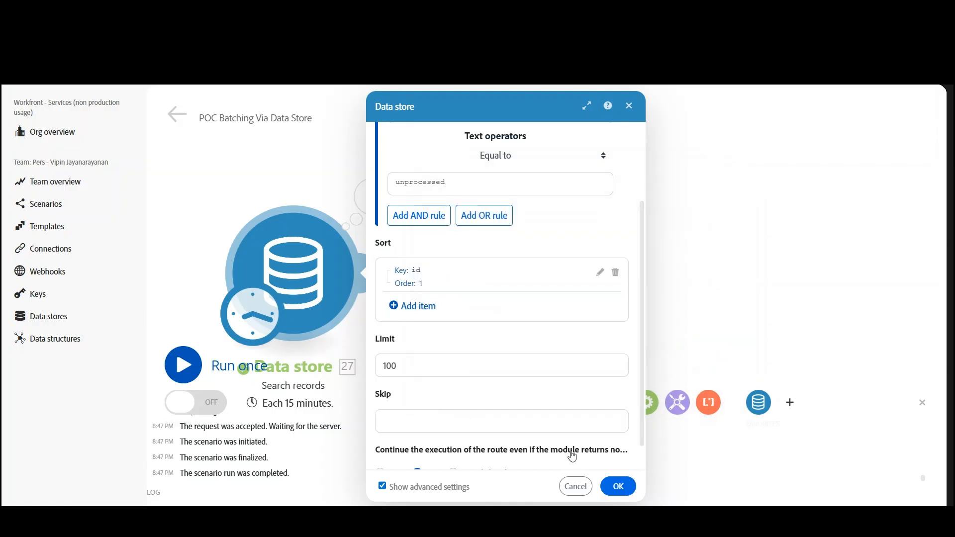
click(617, 487)
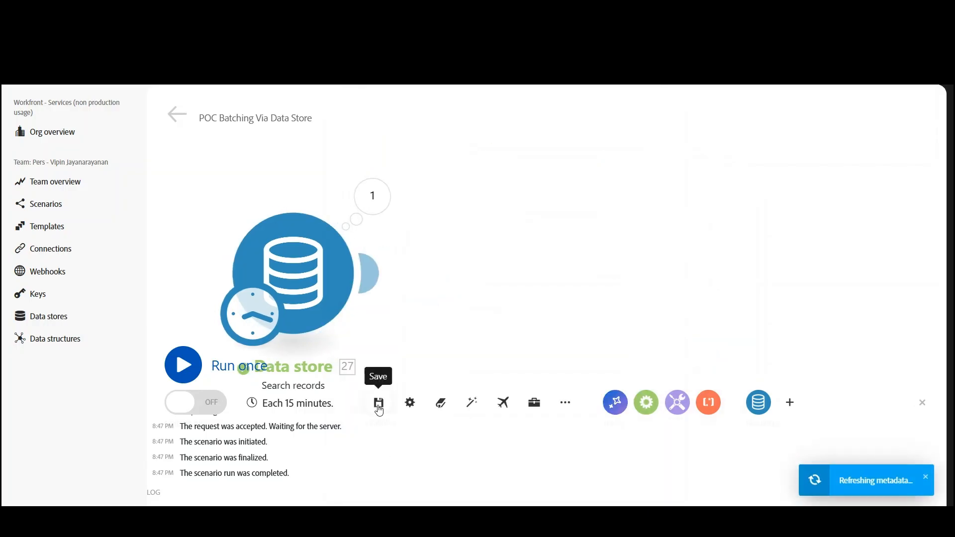
- Save the scenario and run the Search records module alone again with its new limit and sort order
click(378, 407)
right_click(282, 254)
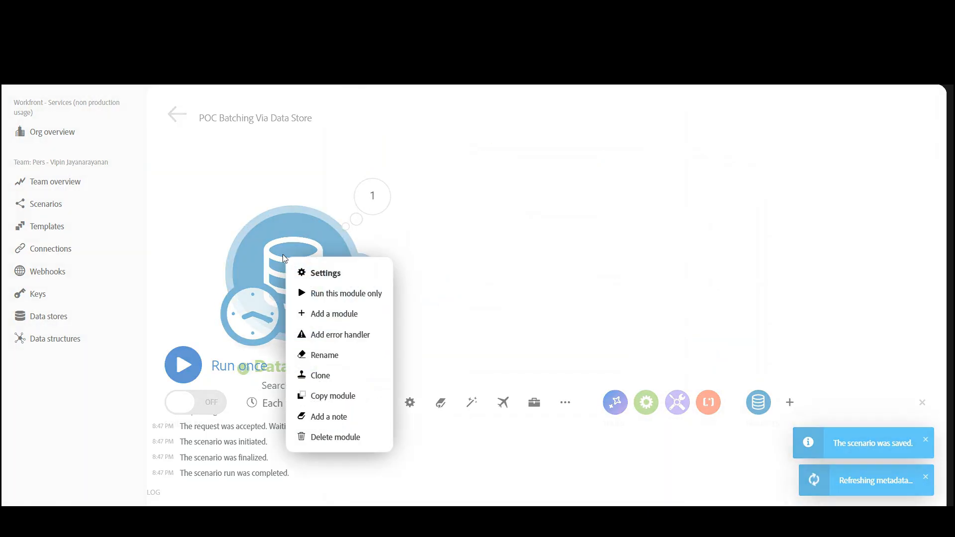
click(332, 296)
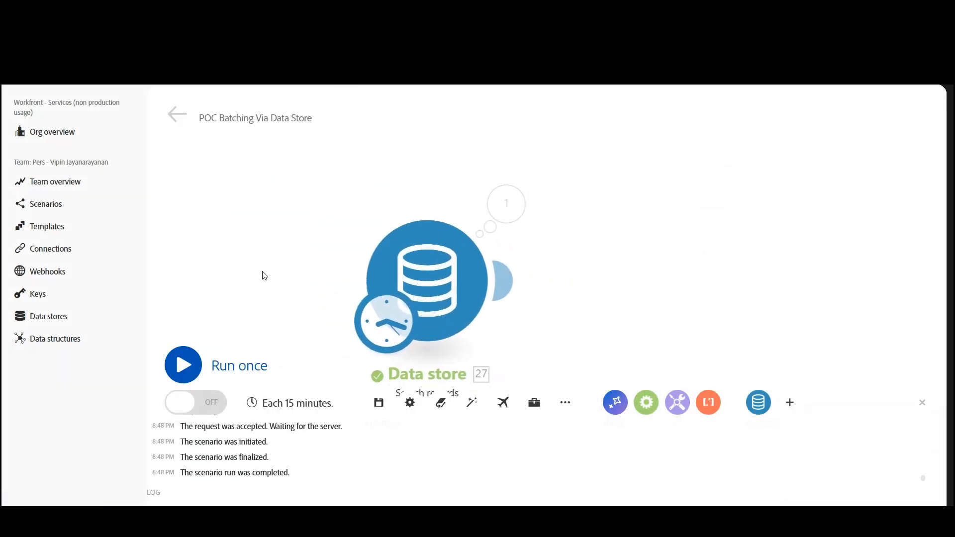
- Check the number and order of the output bundles returned by the limited search
click(506, 204)
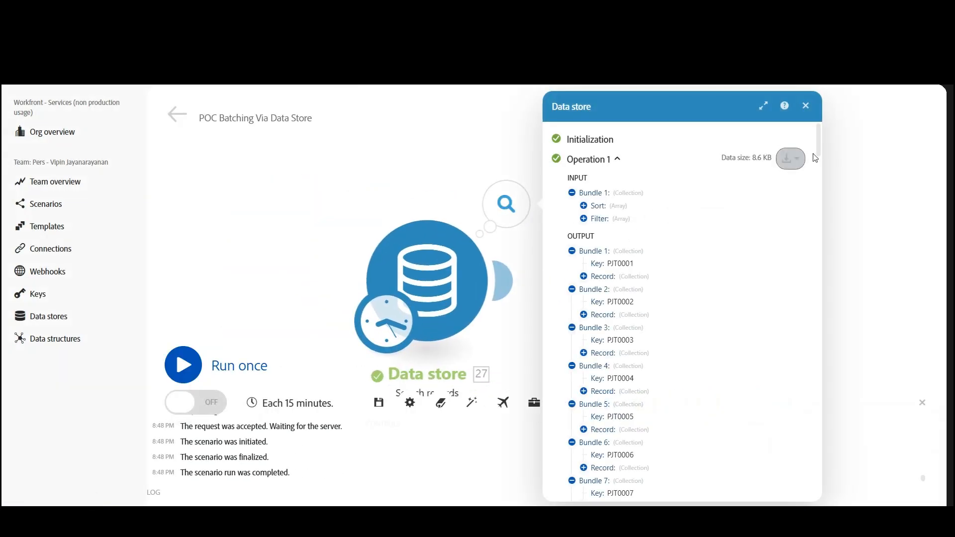
drag(819, 143, 795, 503)
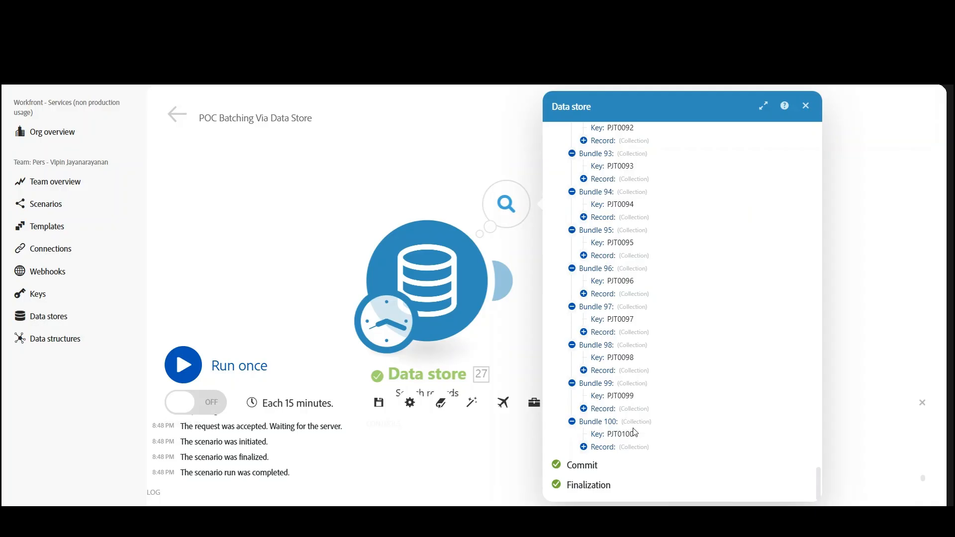
click(806, 106)
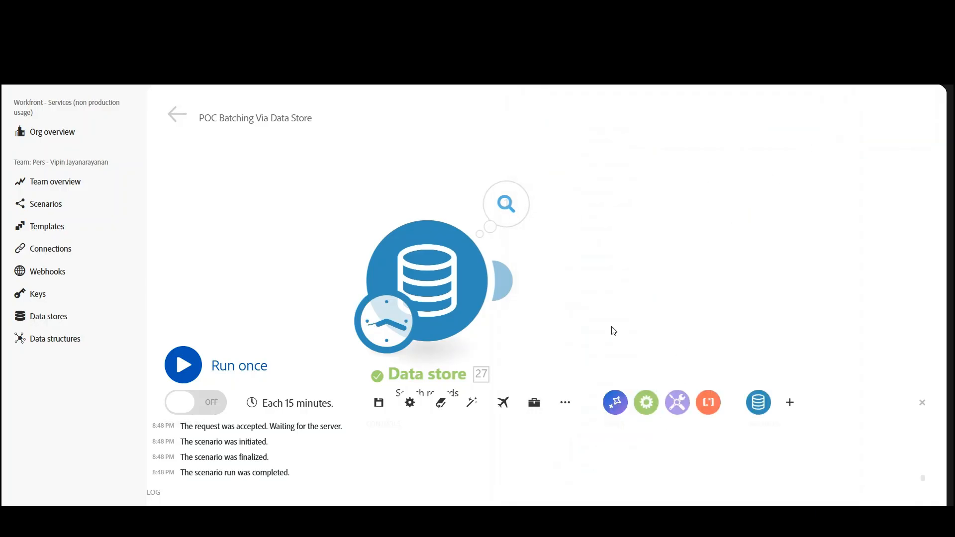
- Add a Tools Set multiple variables module after the Search records module
click(328, 257)
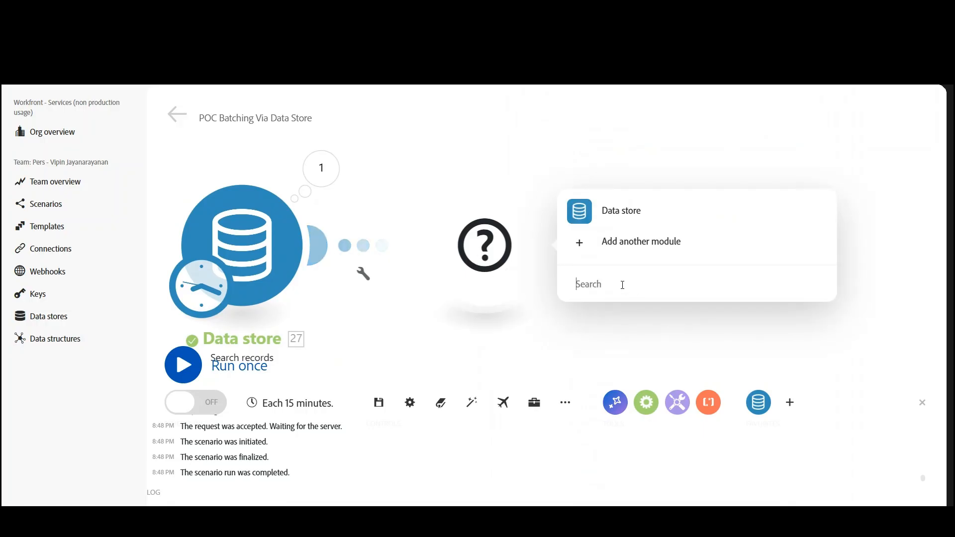
click(622, 285)
text(too)
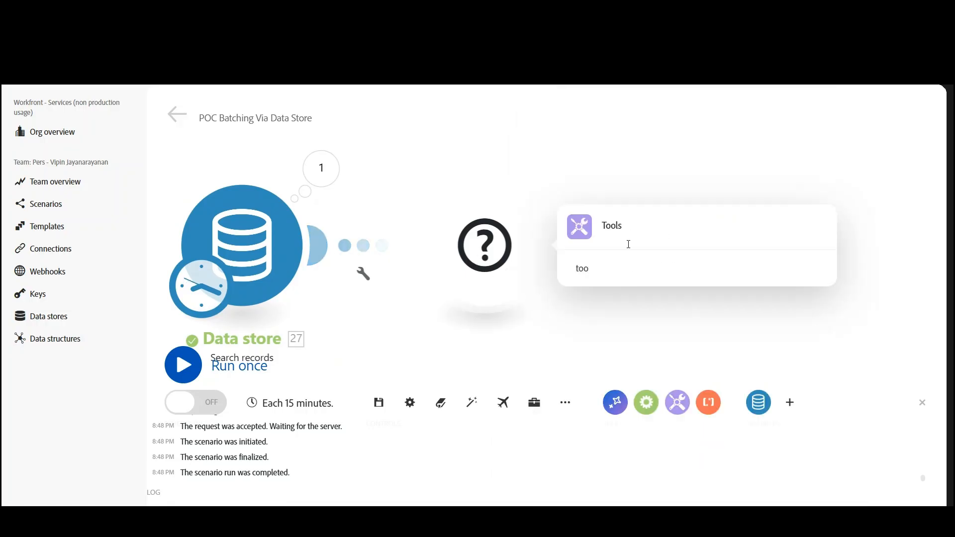
click(612, 238)
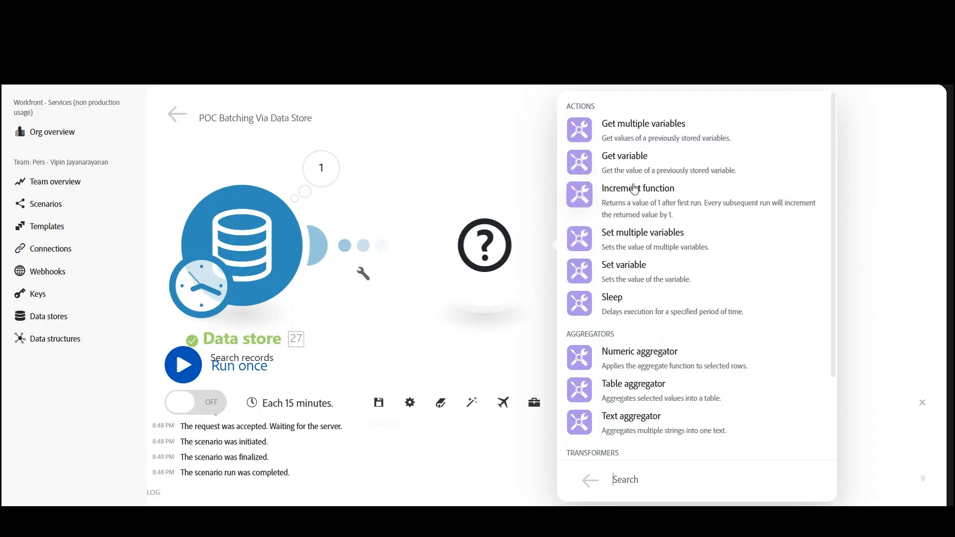
click(637, 227)
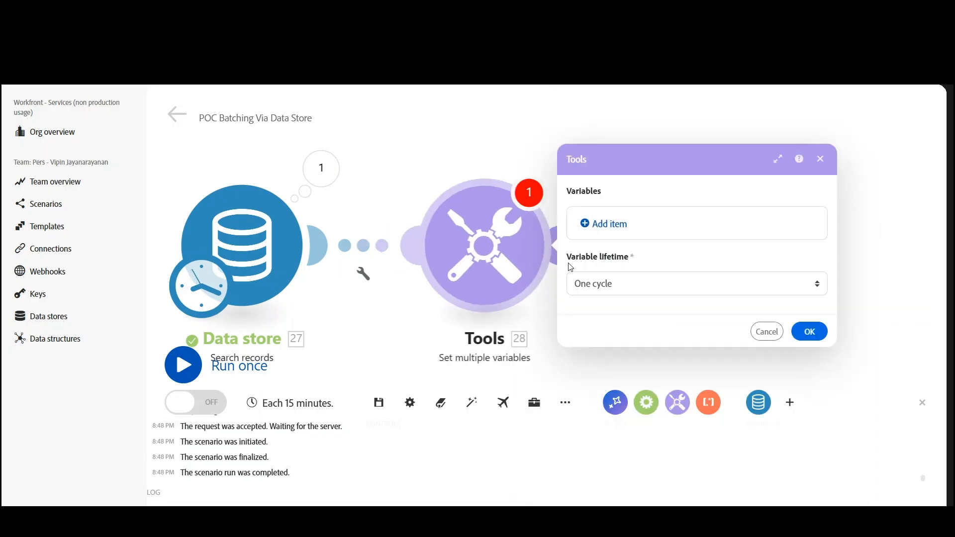
- Define a variable named varCallAPi with the value "Call An API" in the Set multiple variables module and confirm it
click(613, 223)
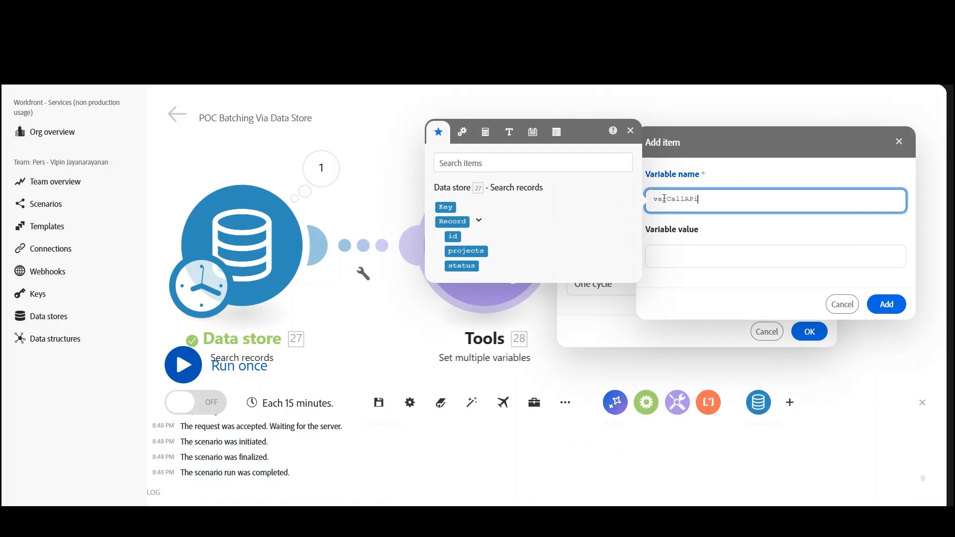
click(757, 257)
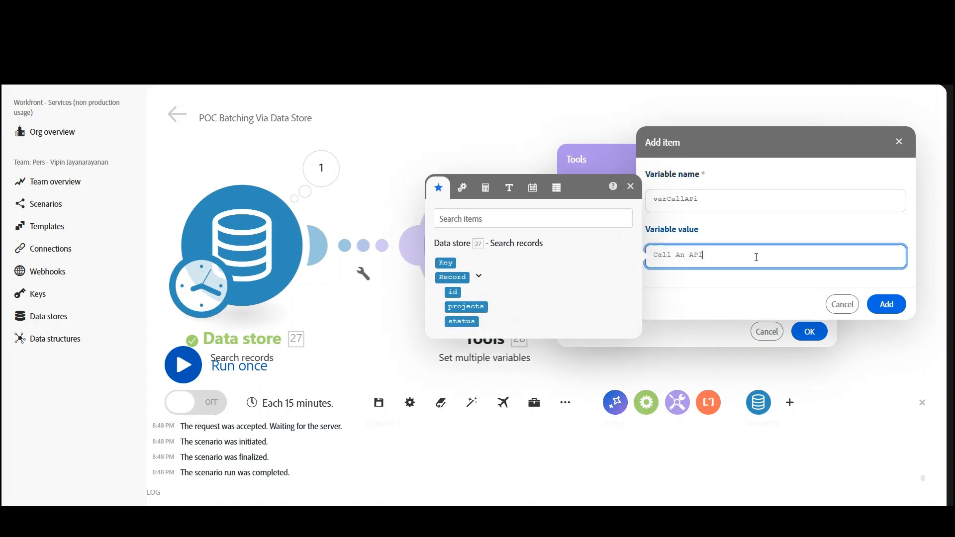
click(895, 305)
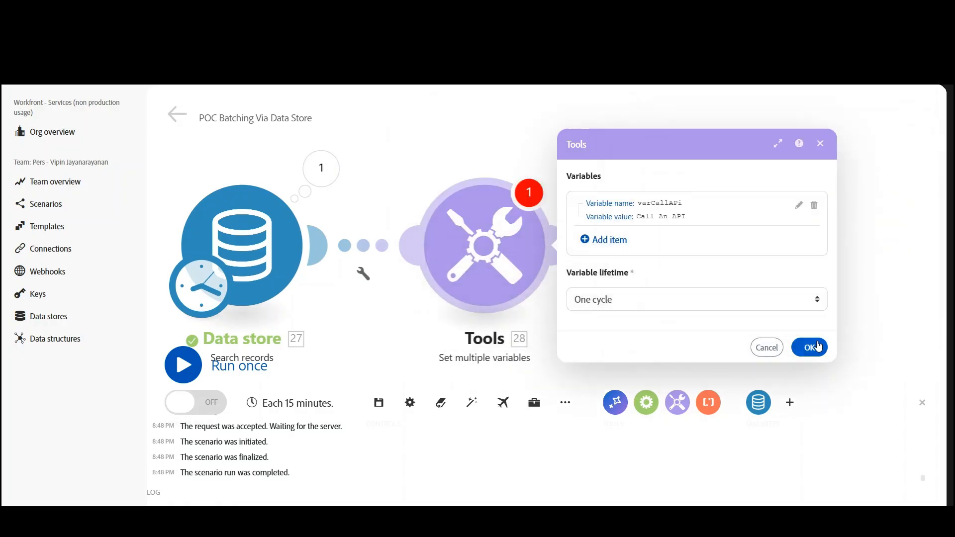
click(811, 345)
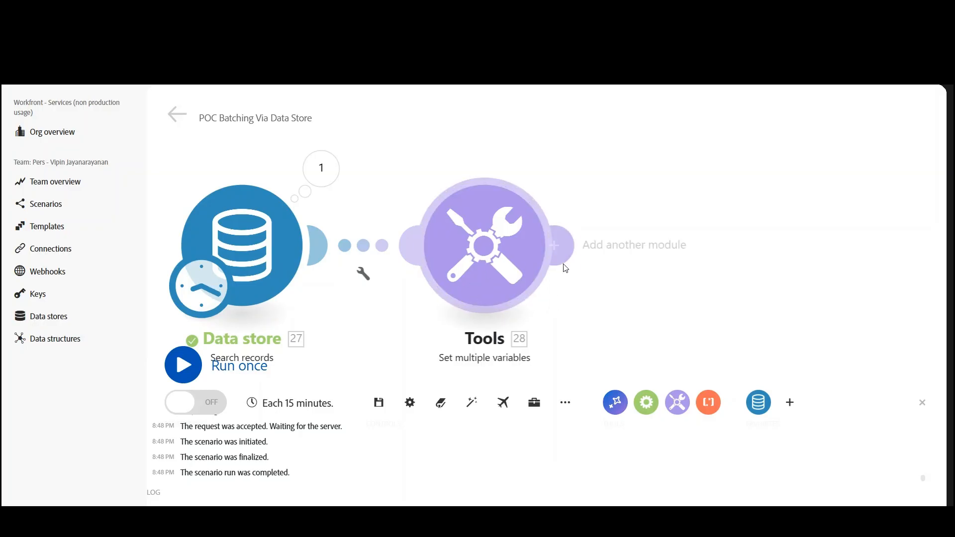
- Add a Flow Control Router after the Set multiple variables module
click(565, 244)
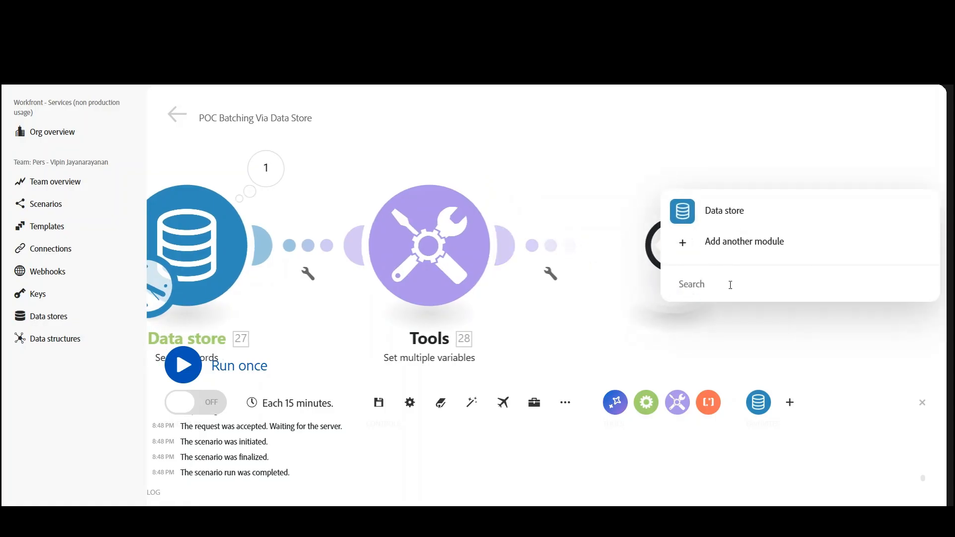
click(702, 282)
text(router)
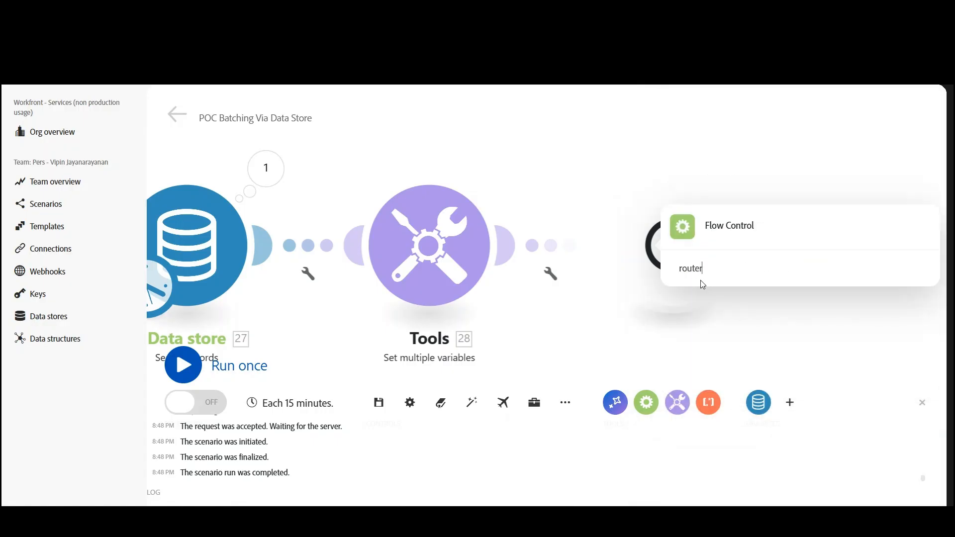
click(721, 223)
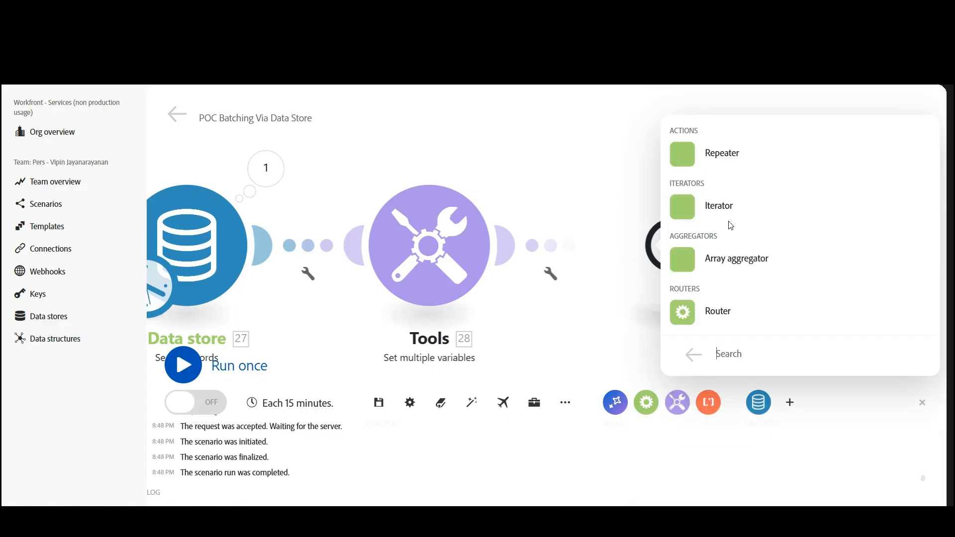
click(733, 301)
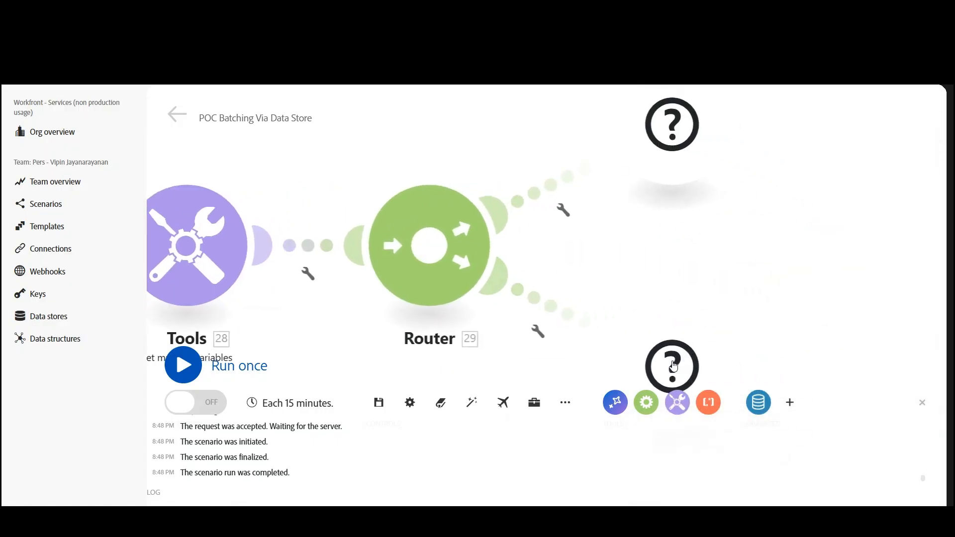
- Delete the router's lower empty module, then auto-align the modules and save the scenario
right_click(675, 367)
click(726, 398)
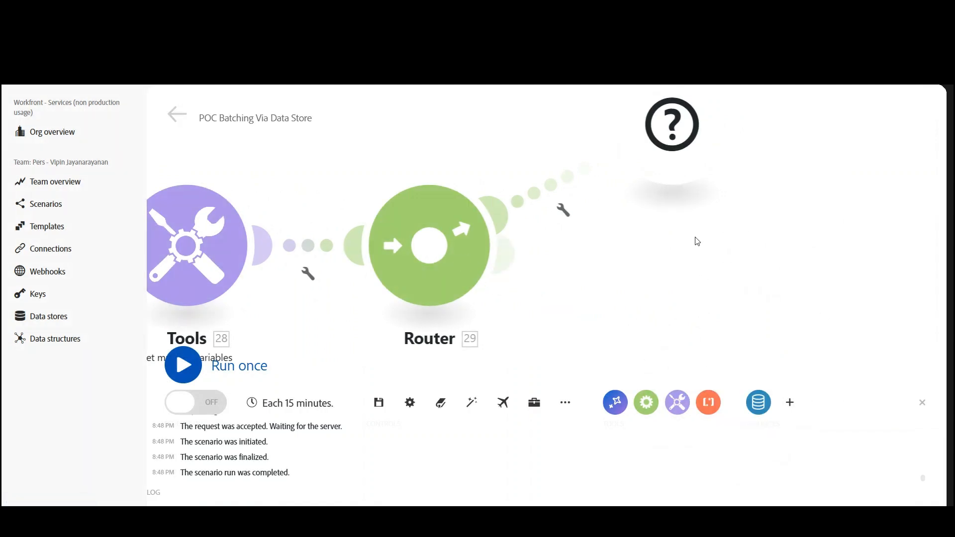
click(472, 403)
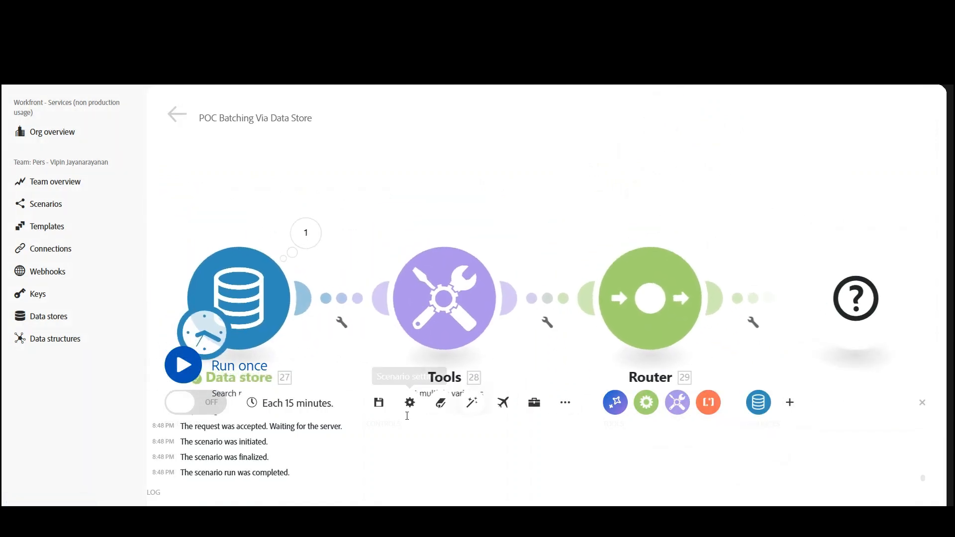
click(379, 402)
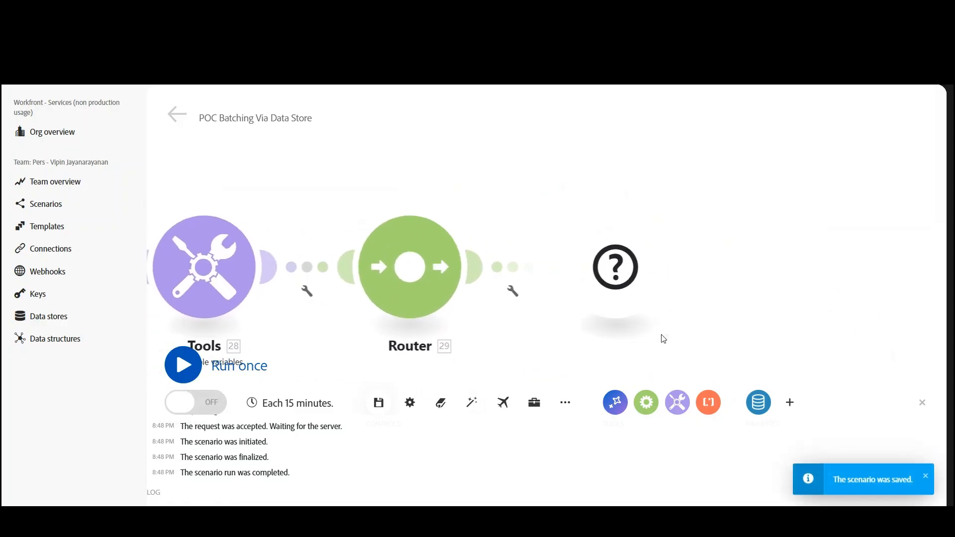
- Label the filter on the router's remaining route "Success" without setting a condition
right_click(621, 266)
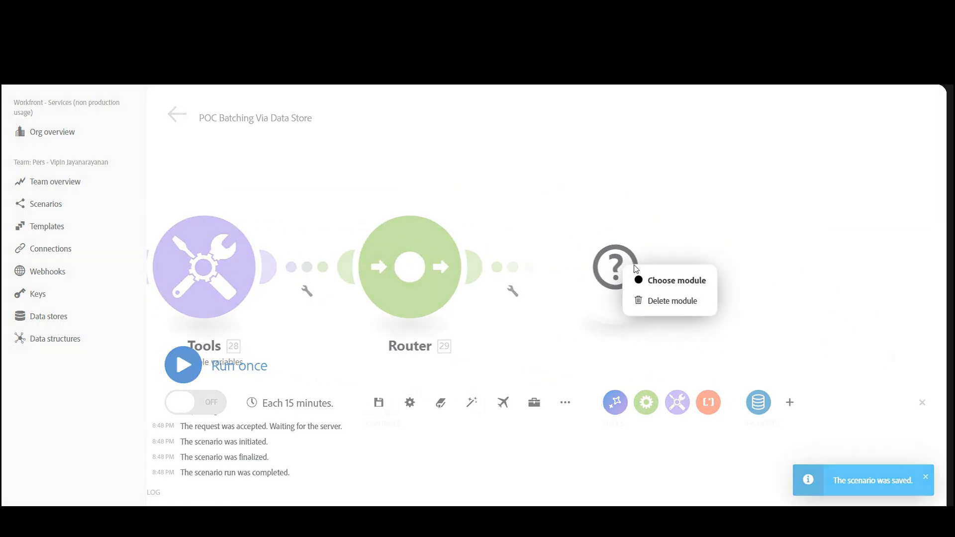
click(513, 297)
click(512, 293)
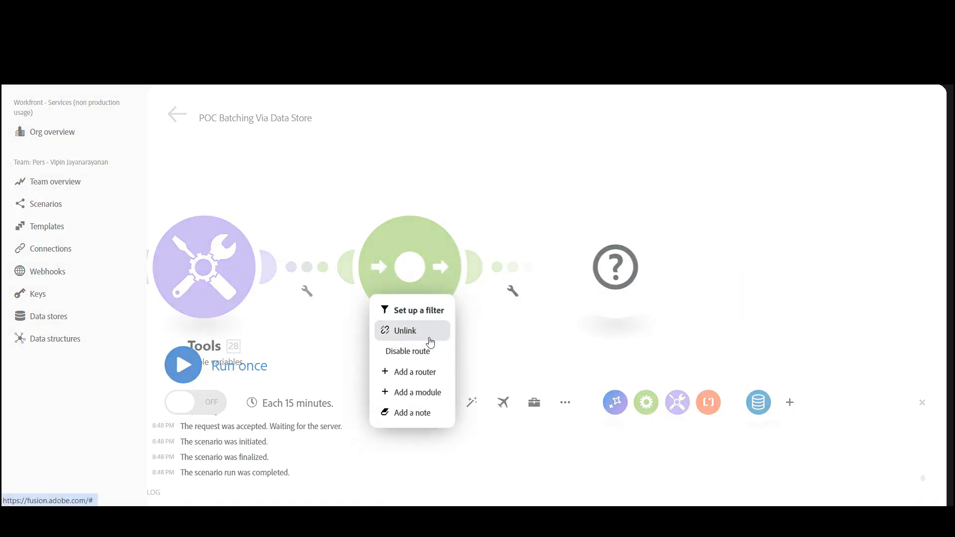
click(429, 312)
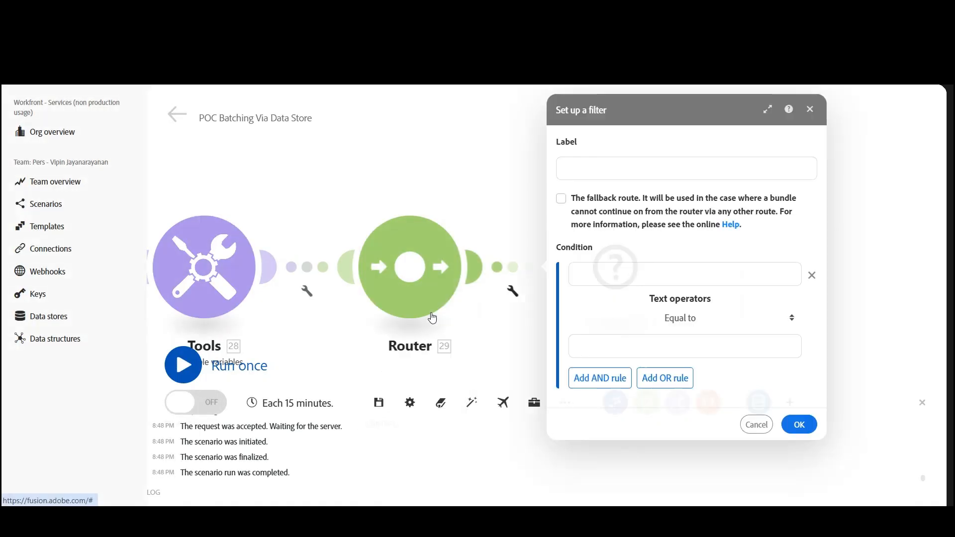
click(594, 174)
text(Success)
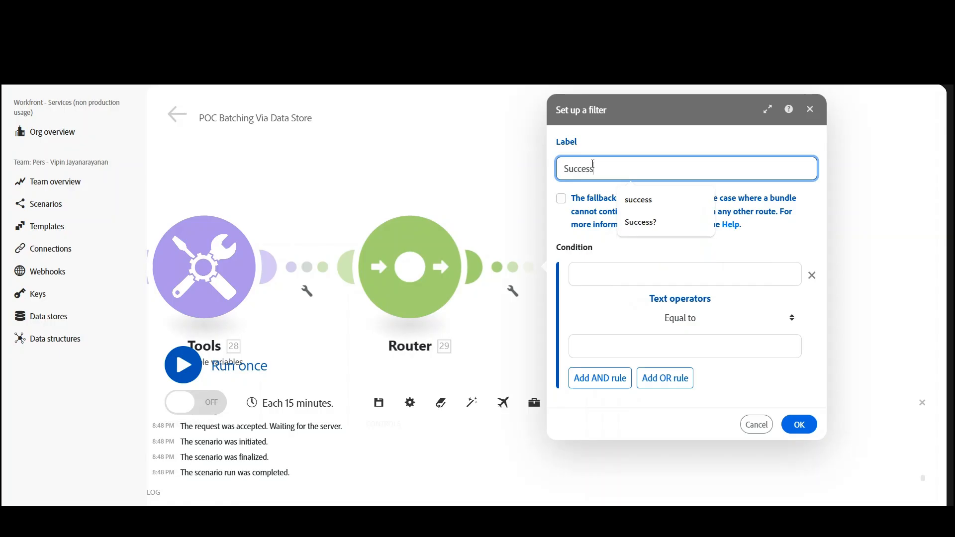
click(799, 426)
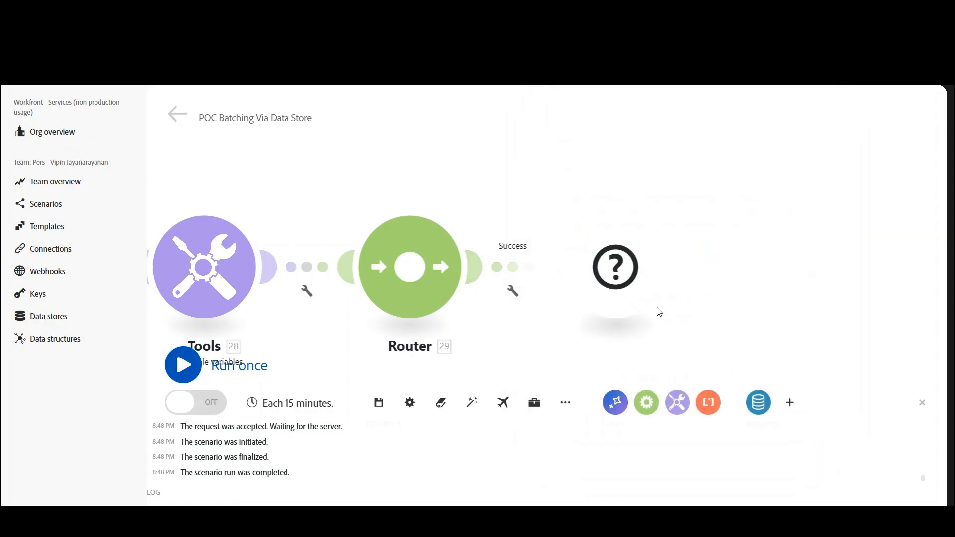
- Make the empty module on the Success route a Data store Add/replace a record module using POC Projects Batching DS
right_click(623, 272)
click(648, 284)
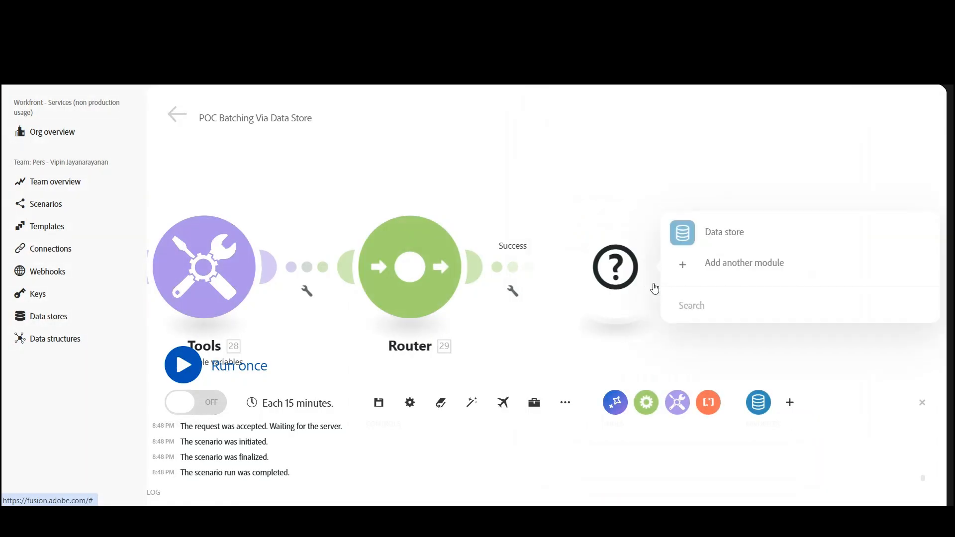
click(729, 231)
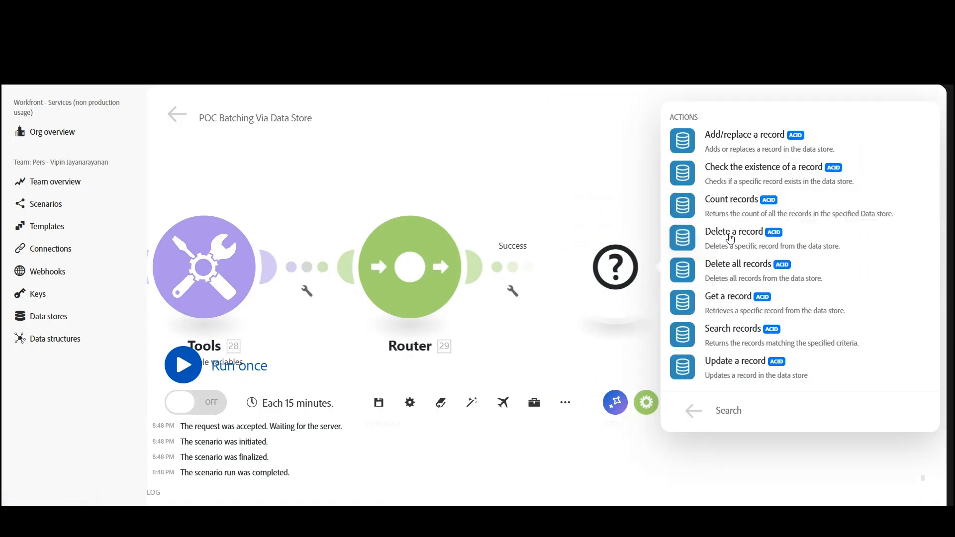
click(752, 138)
click(829, 281)
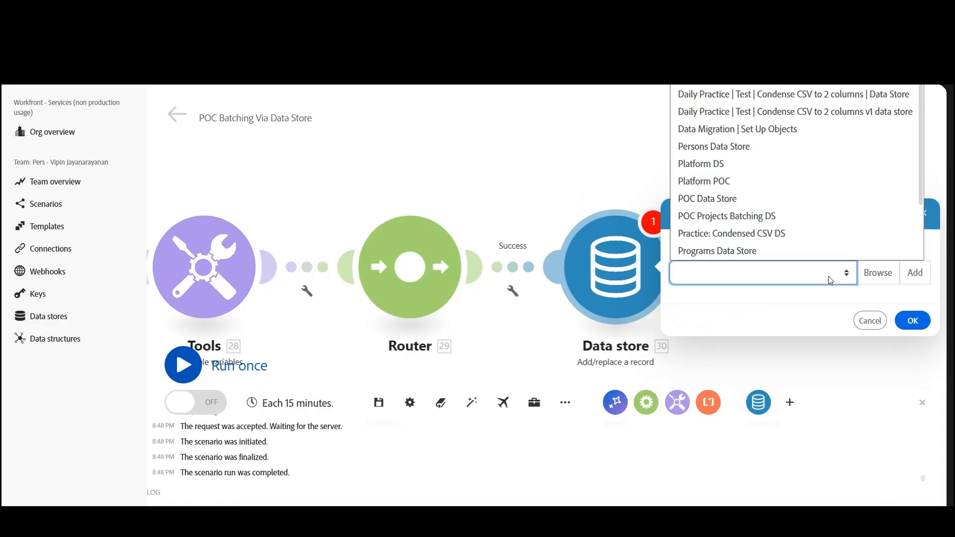
scroll(796, 225, down, 2)
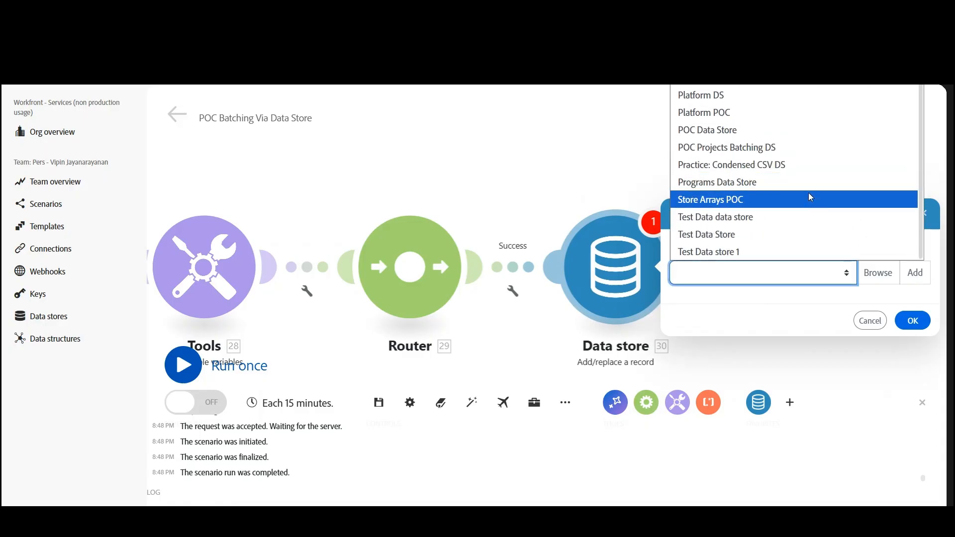
click(736, 148)
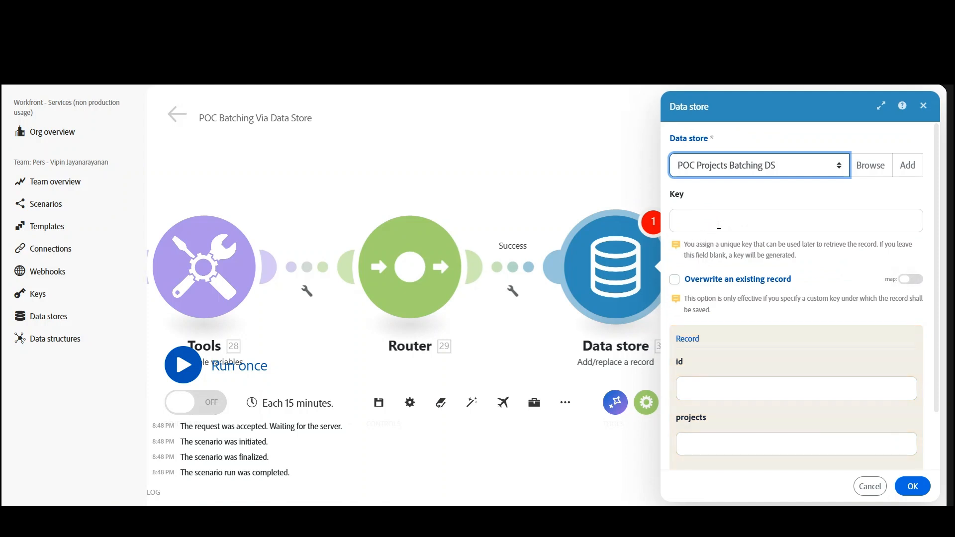
- Map the record's key, id and projects fields to the matching outputs of the Search records module
click(716, 222)
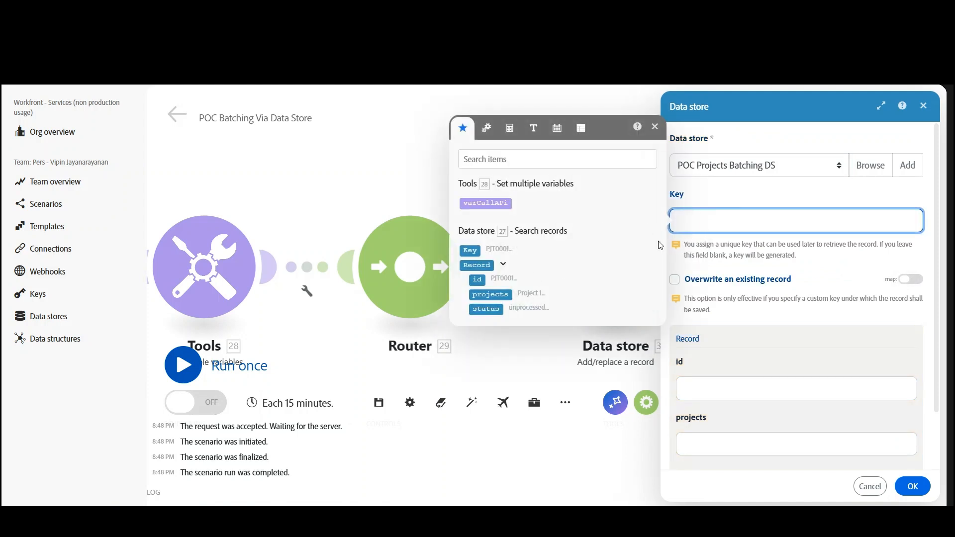
click(475, 251)
click(691, 390)
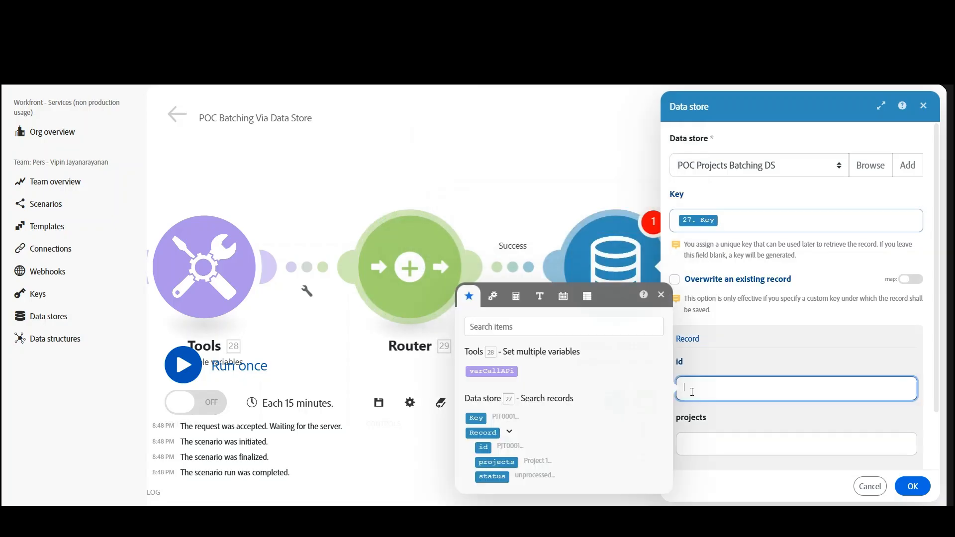
click(484, 447)
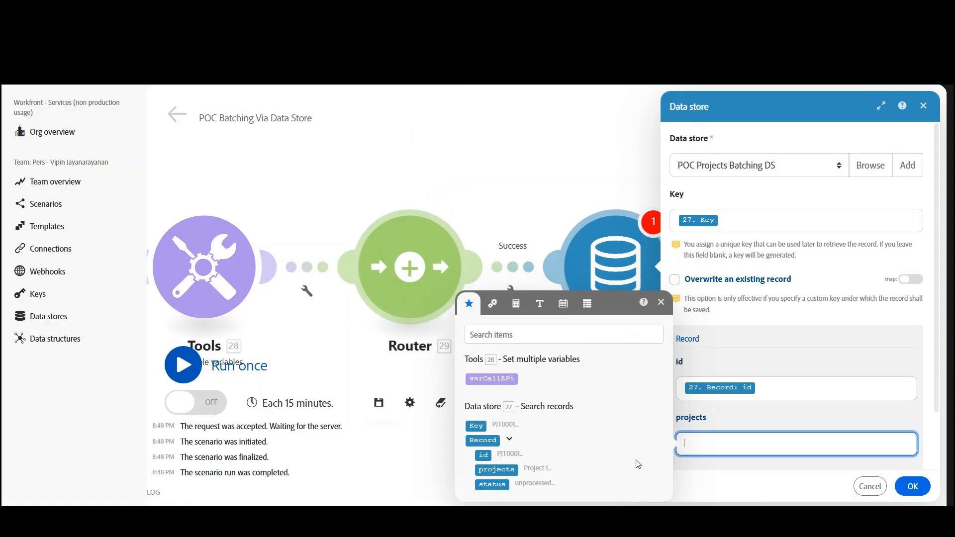
click(498, 470)
- Set the record's status to processed and confirm the Add/replace a record settings
scroll(775, 374, down, 2)
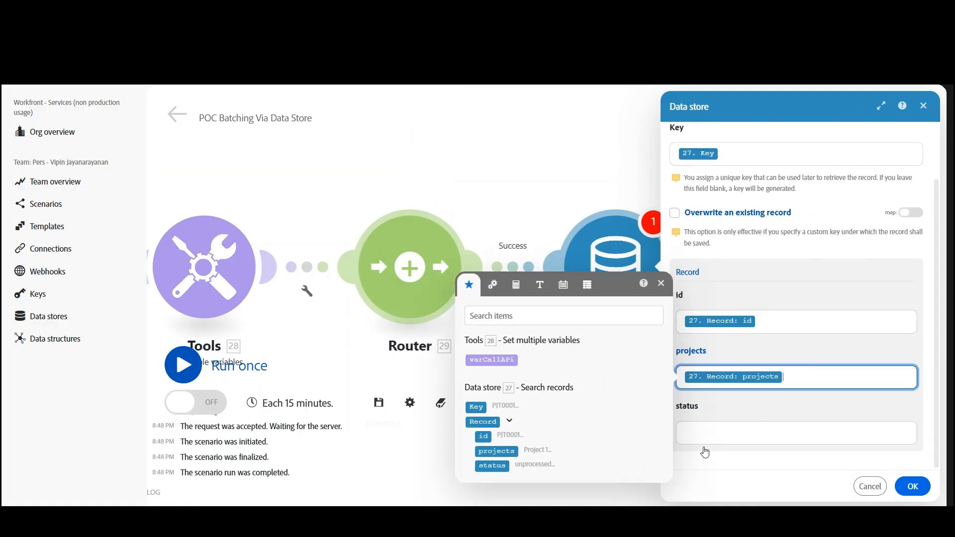
click(704, 432)
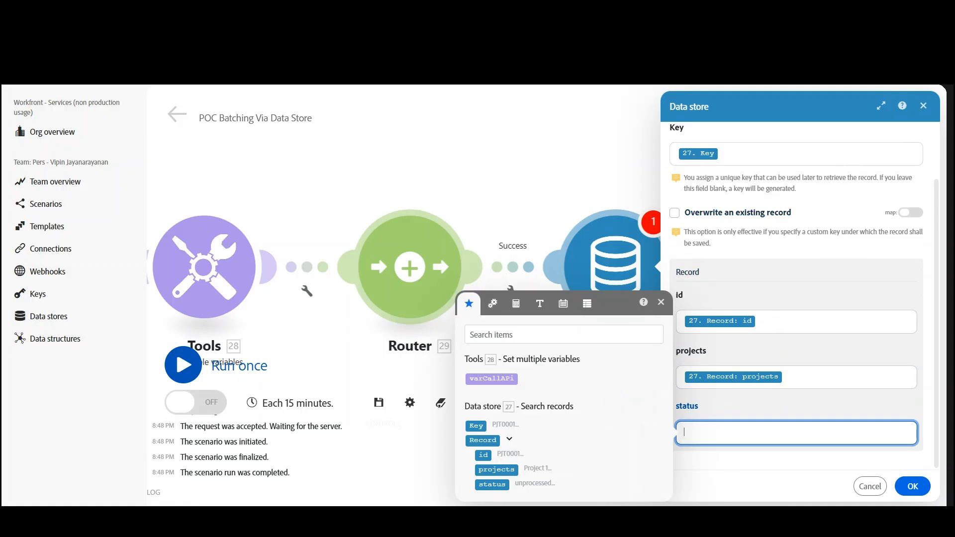
key(super+space)
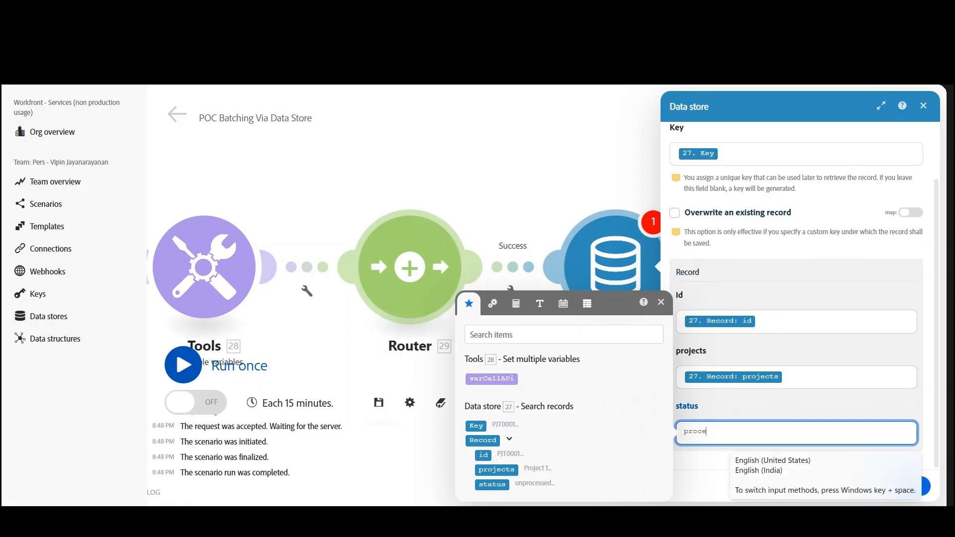
click(661, 303)
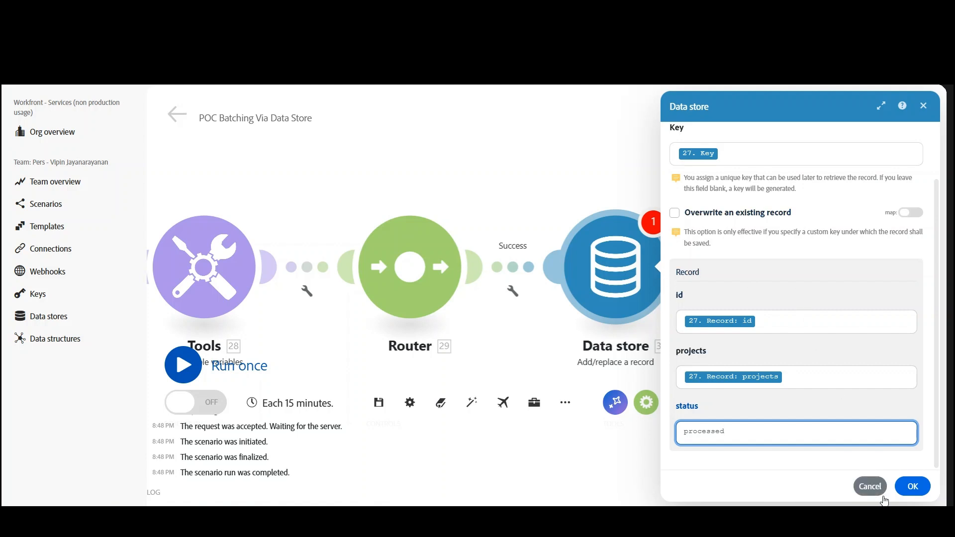
click(912, 486)
- Save the scenario and run it once in full
click(378, 403)
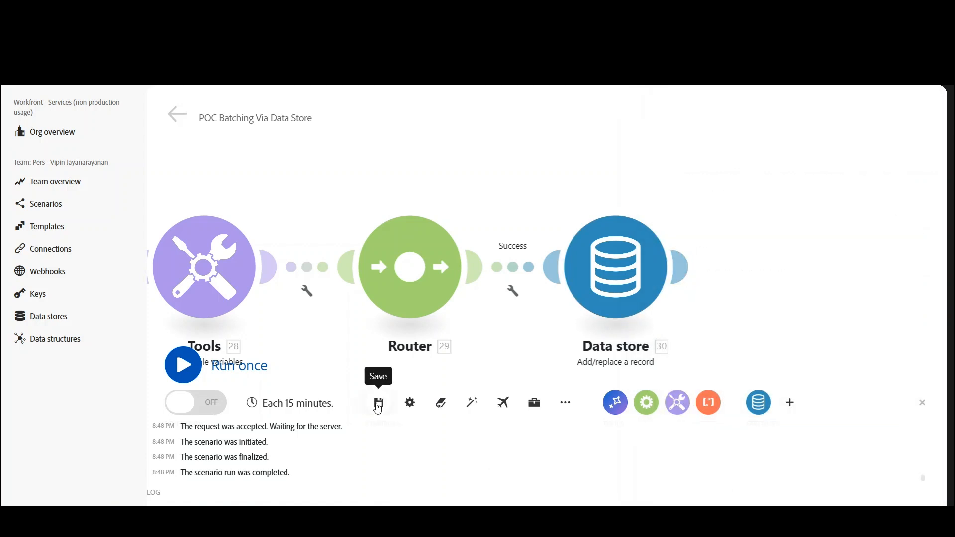
click(197, 373)
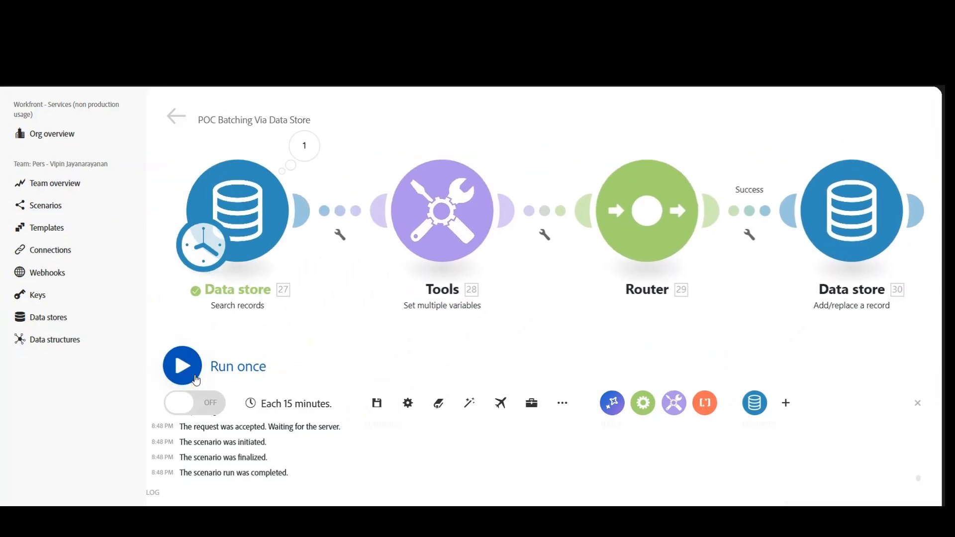
click(195, 375)
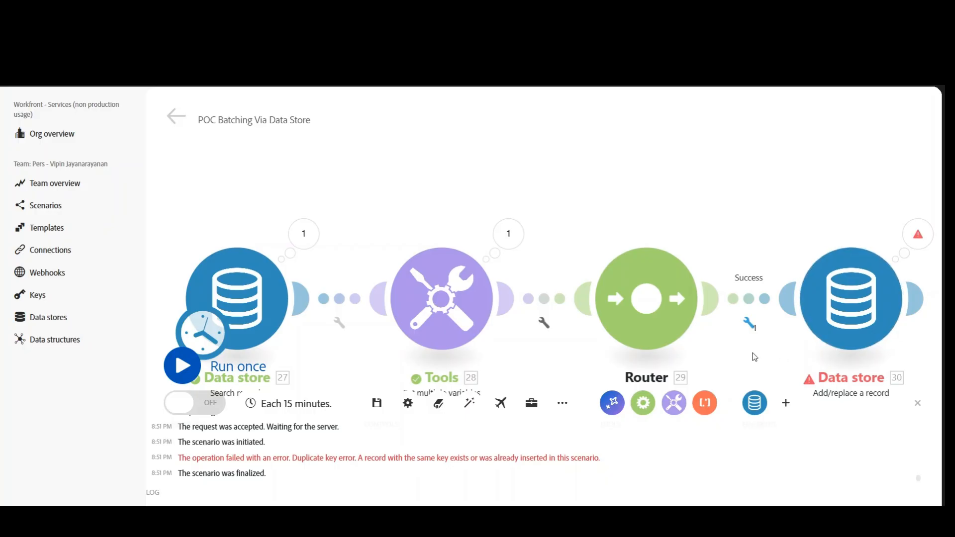
- Examine the run details of the Add/replace a record module
drag(753, 353, 566, 299)
click(730, 179)
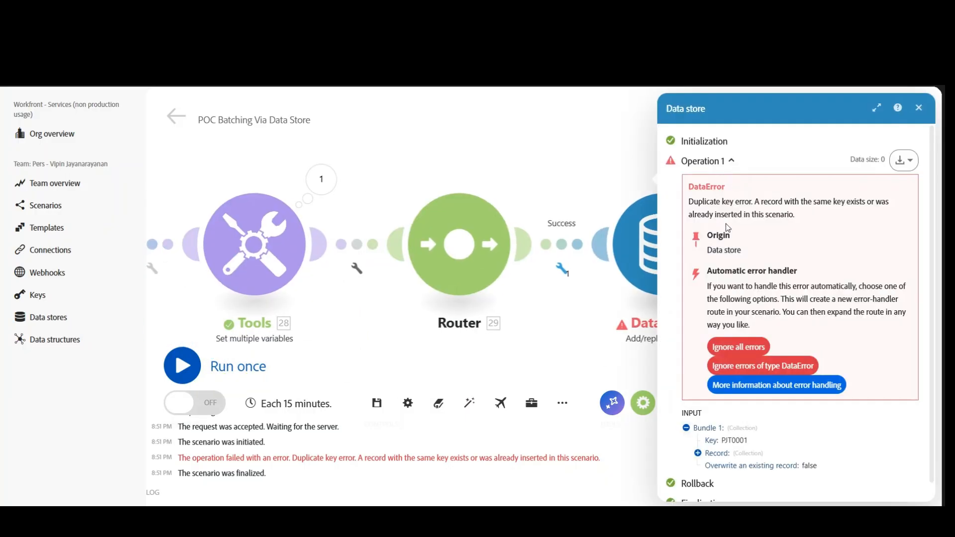
click(923, 113)
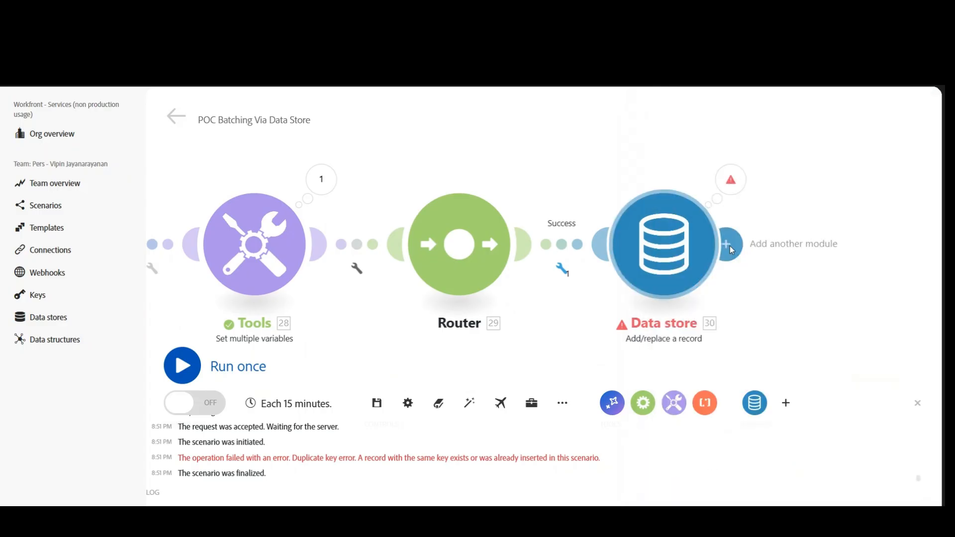
- Enable overwriting an existing record in the Add/replace a record module and save the scenario
click(682, 258)
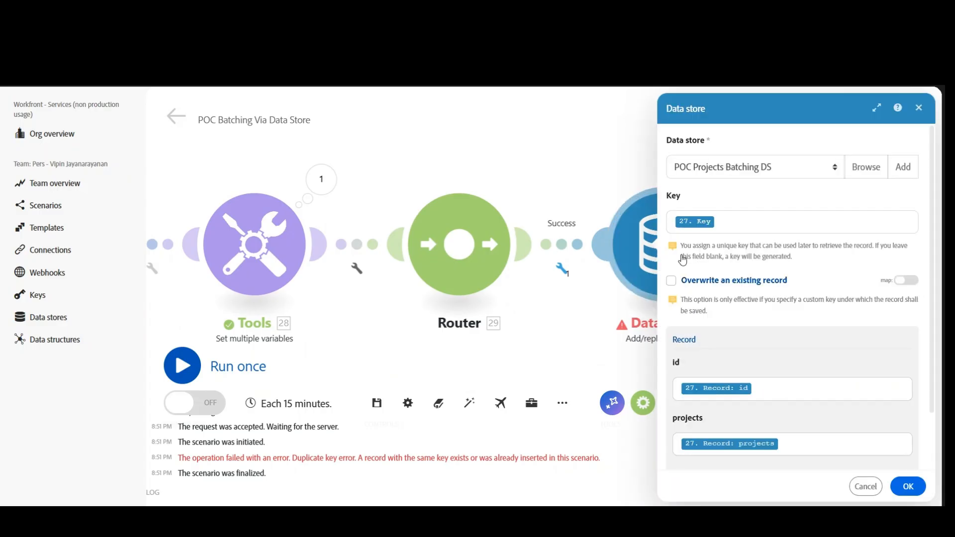
click(672, 281)
click(908, 486)
click(377, 404)
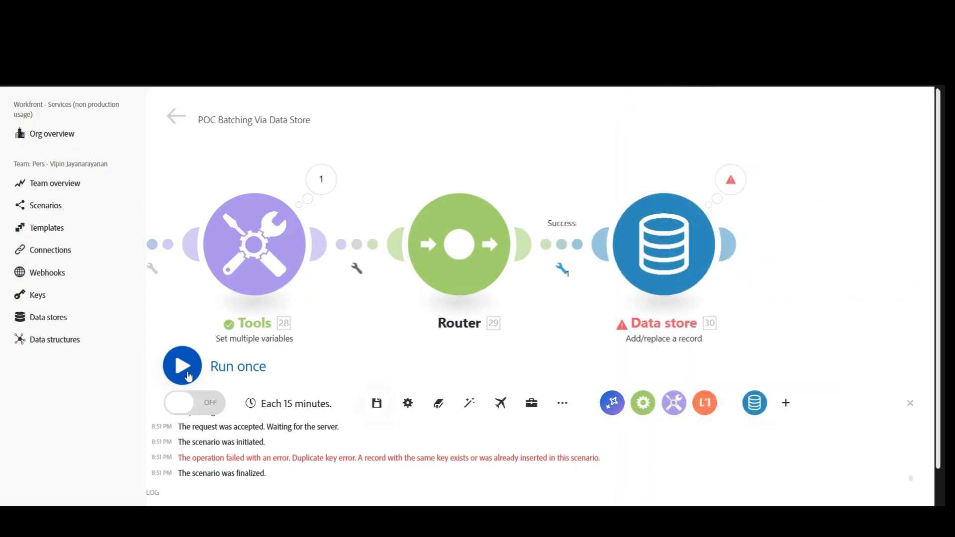
- Run the scenario once and inspect operation 100 in the run details of the Add/replace a record module
click(187, 376)
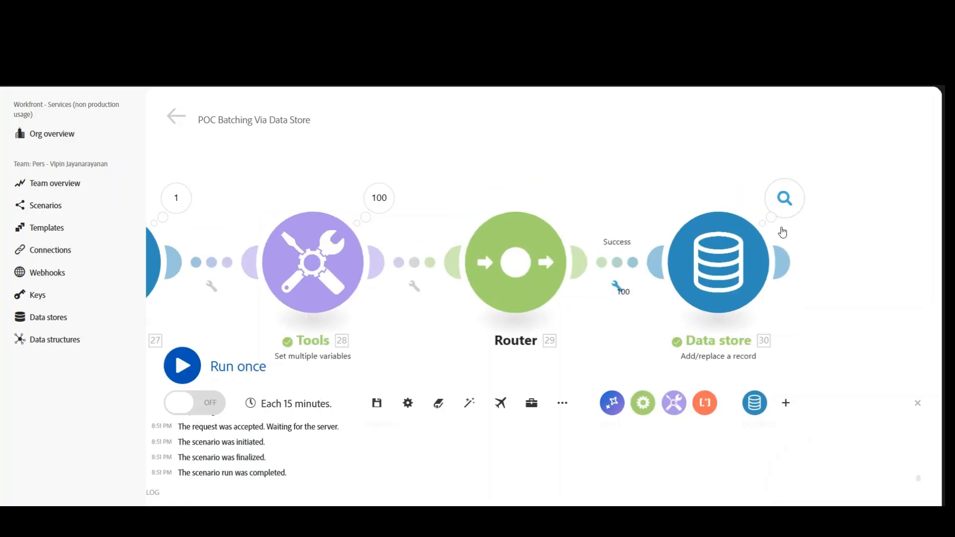
click(785, 199)
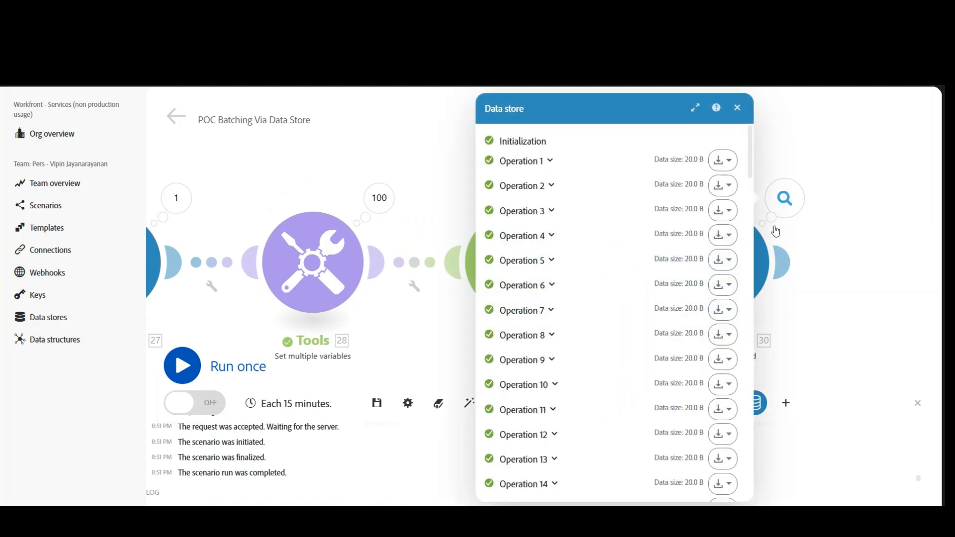
drag(750, 152, 741, 495)
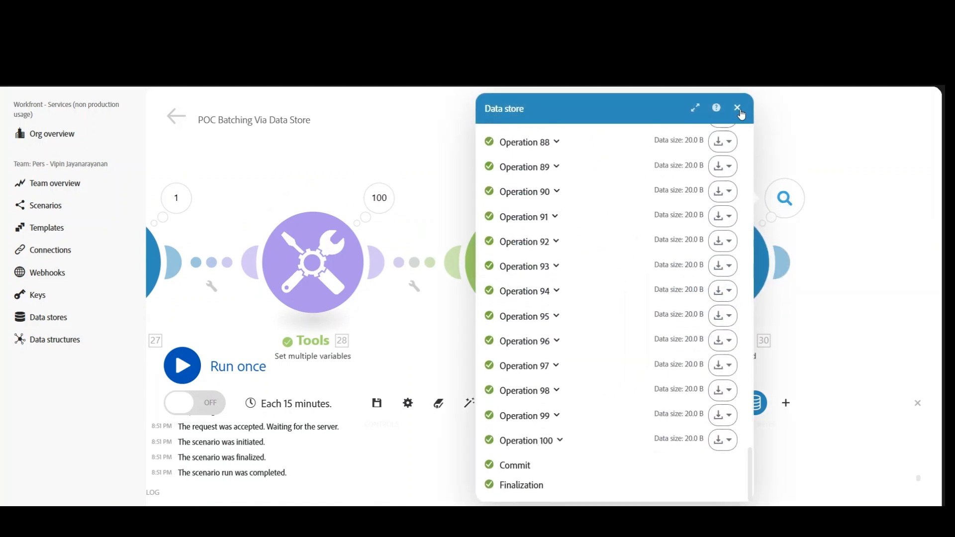
click(561, 442)
scroll(580, 435, down, 3)
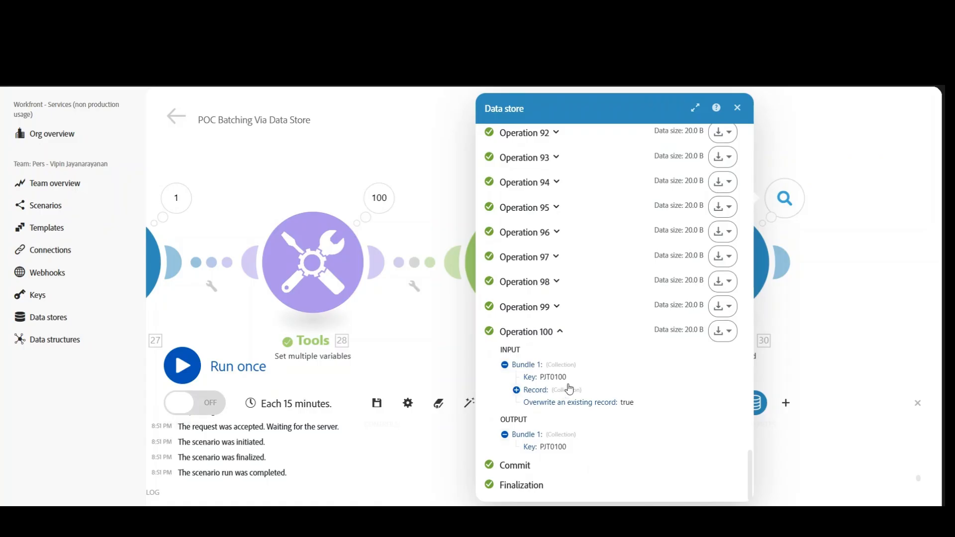
click(737, 108)
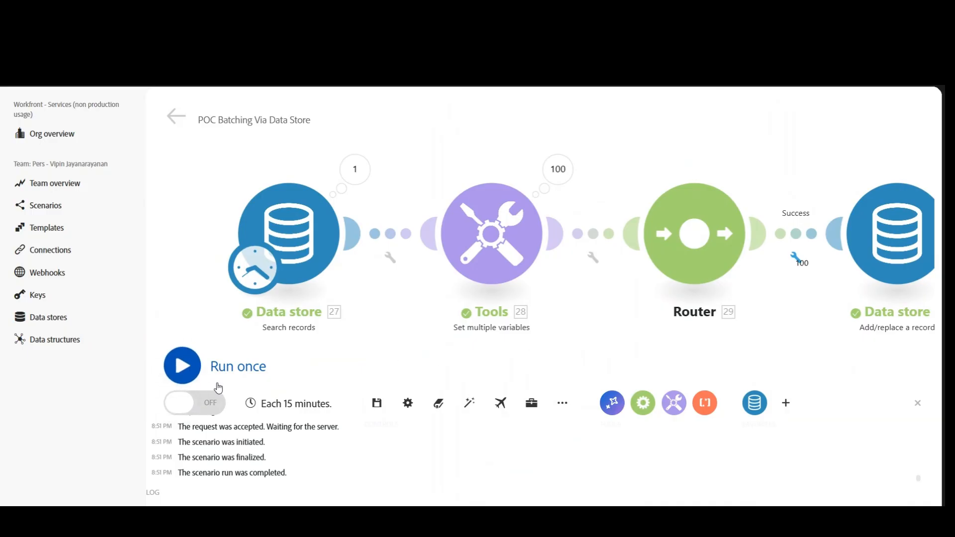
- Run the scenario once more for the second batch and check the keys of operations 1 and 100 in the Add/replace a record module
click(181, 366)
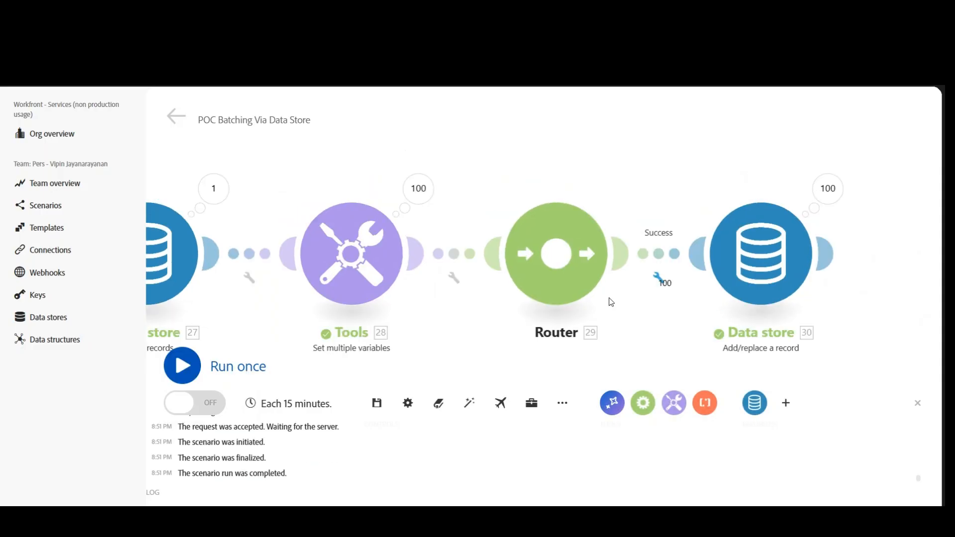
click(829, 189)
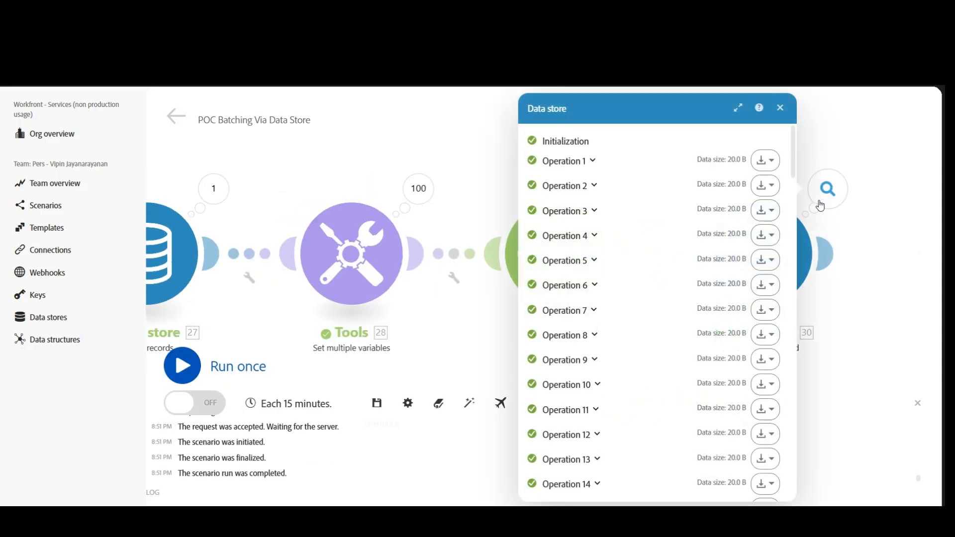
drag(795, 162, 740, 497)
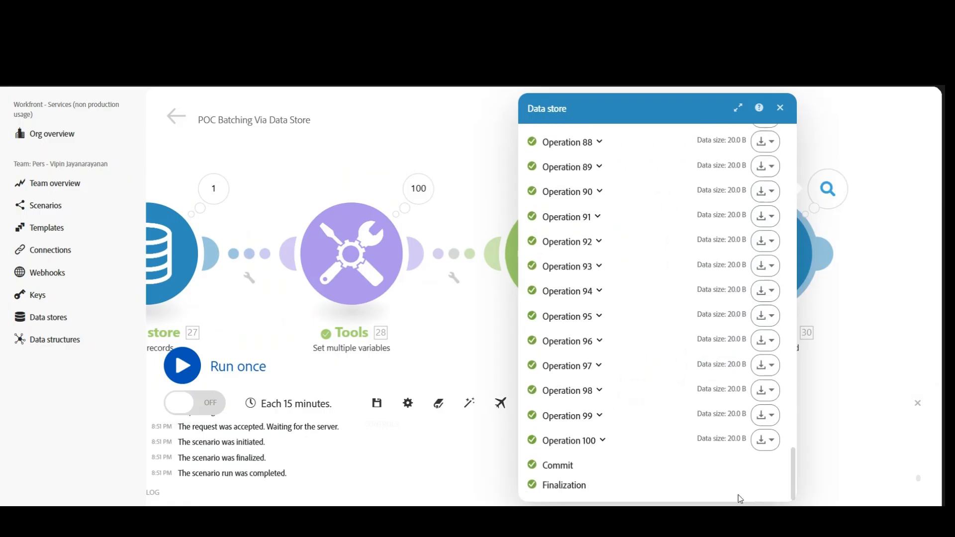
scroll(614, 299, up, 20)
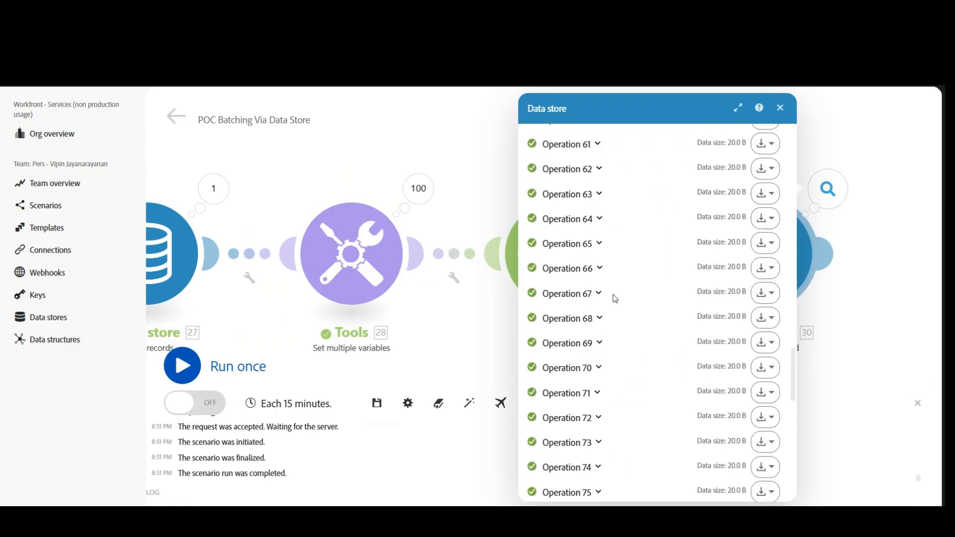
drag(795, 305, 795, 141)
click(593, 161)
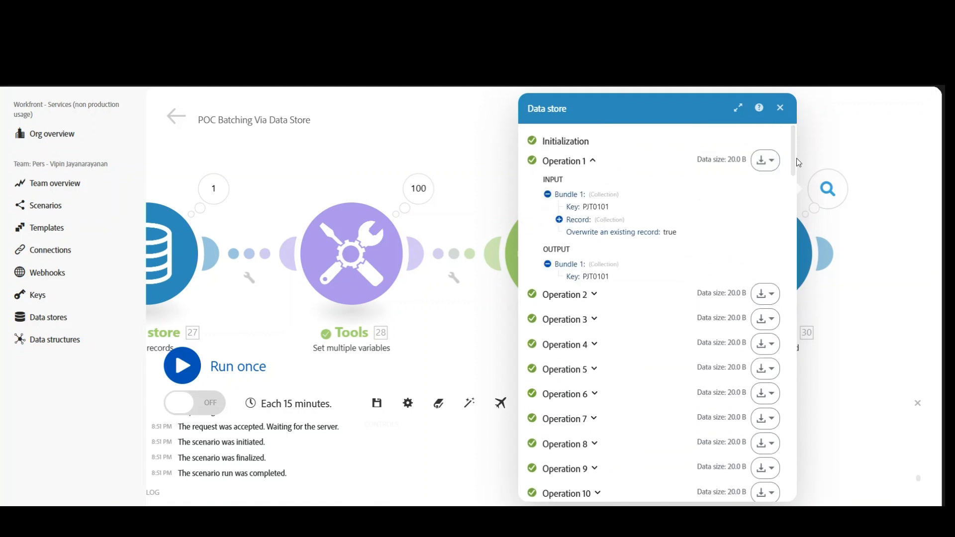
drag(795, 159, 759, 457)
scroll(759, 457, down, 5)
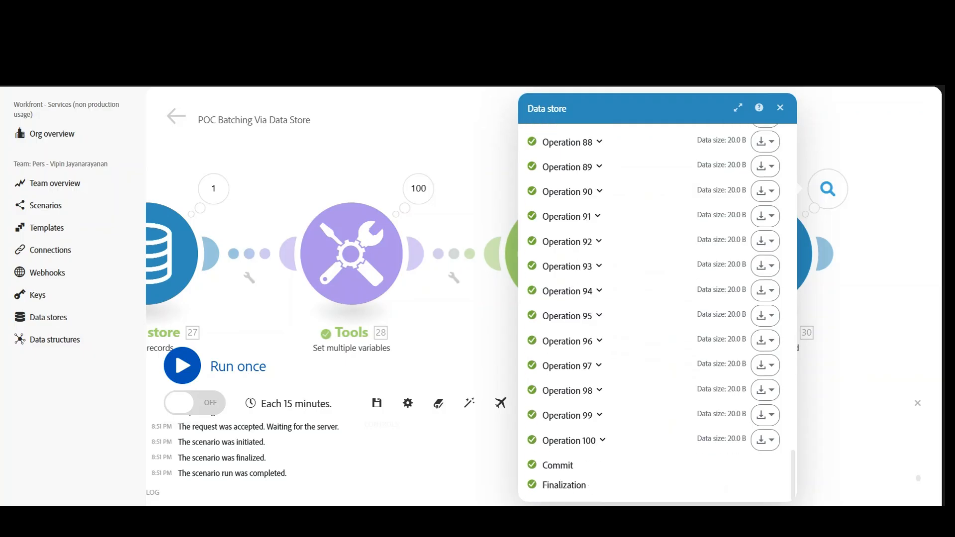
click(597, 440)
scroll(611, 429, down, 2)
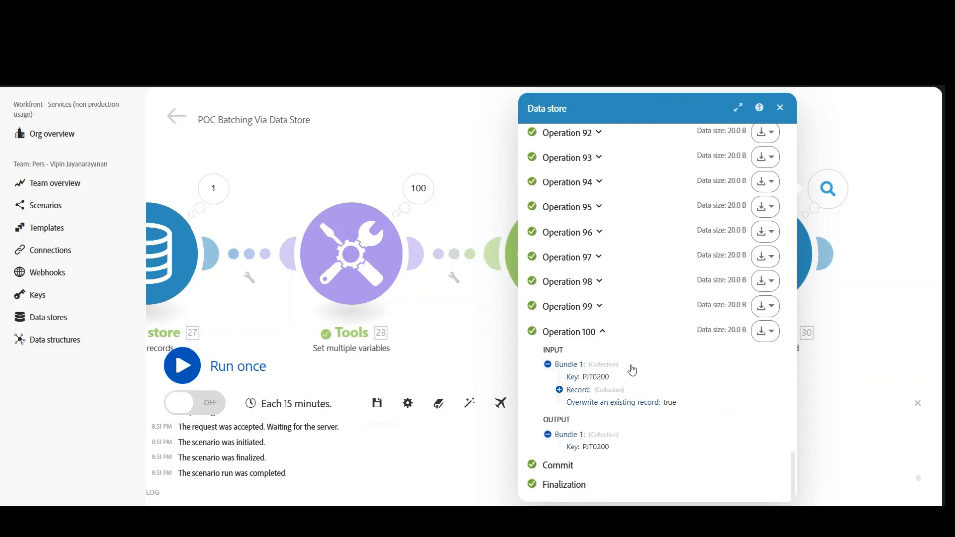
click(779, 109)
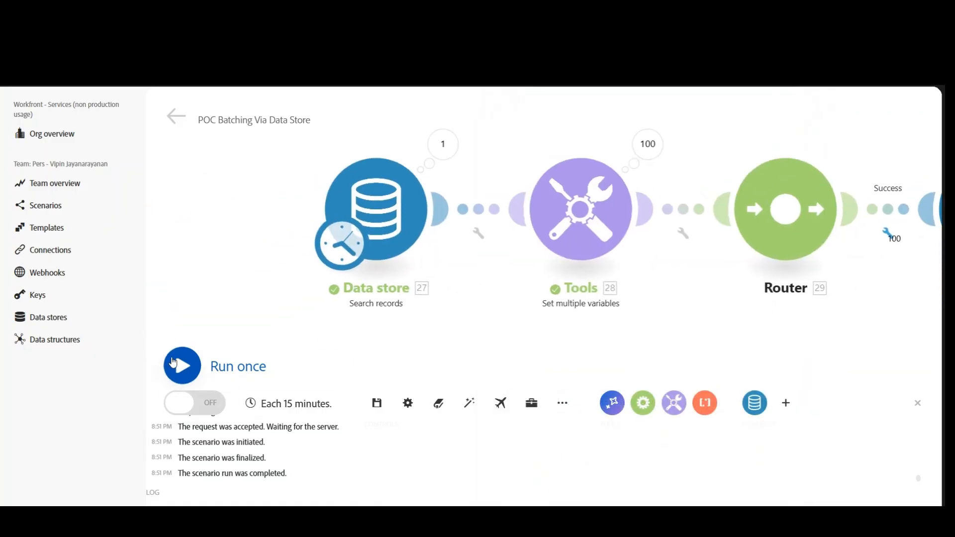
- Process a third batch with another single run and check the keys of its first and last Add/replace a record operations
click(182, 366)
drag(375, 375, 332, 353)
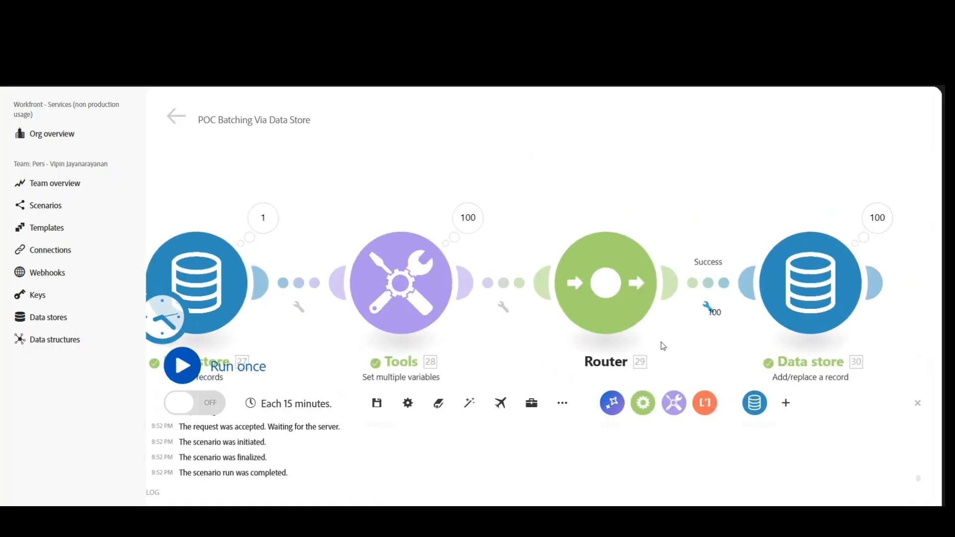
drag(755, 328, 572, 318)
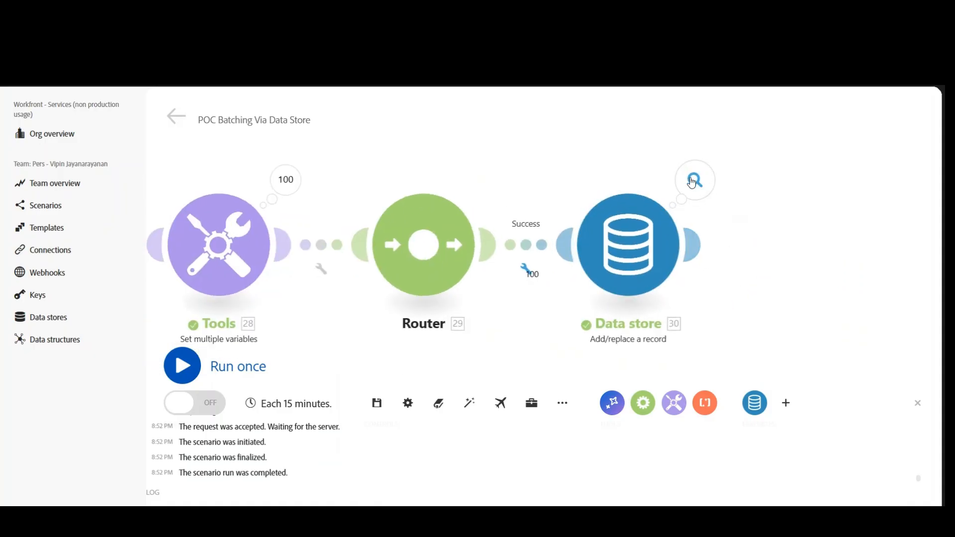
click(692, 182)
click(722, 161)
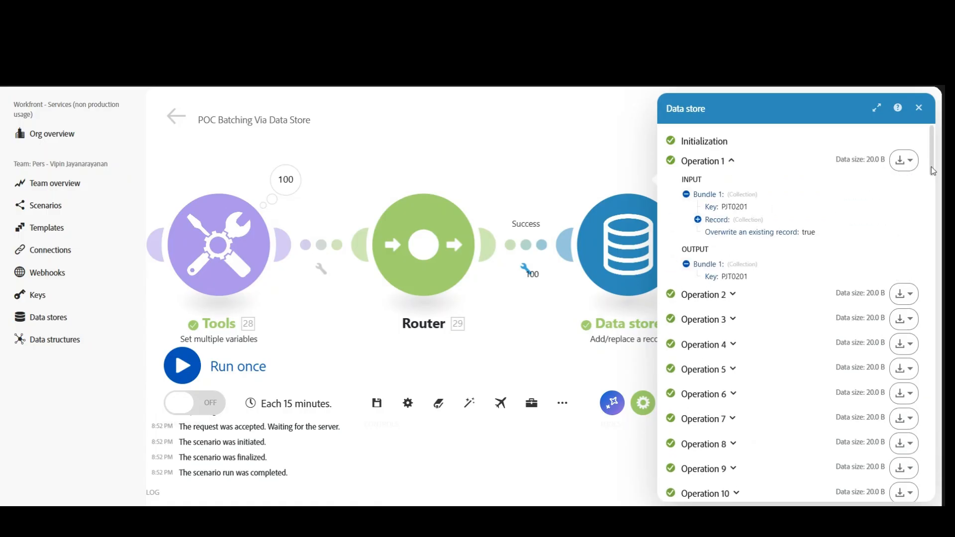
drag(933, 150, 934, 480)
click(735, 442)
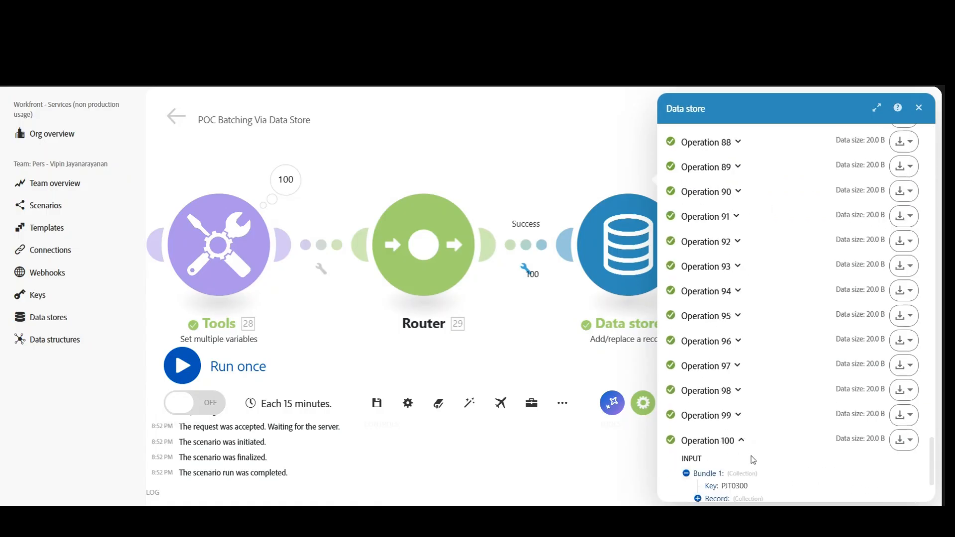
scroll(776, 448, down, 3)
click(918, 108)
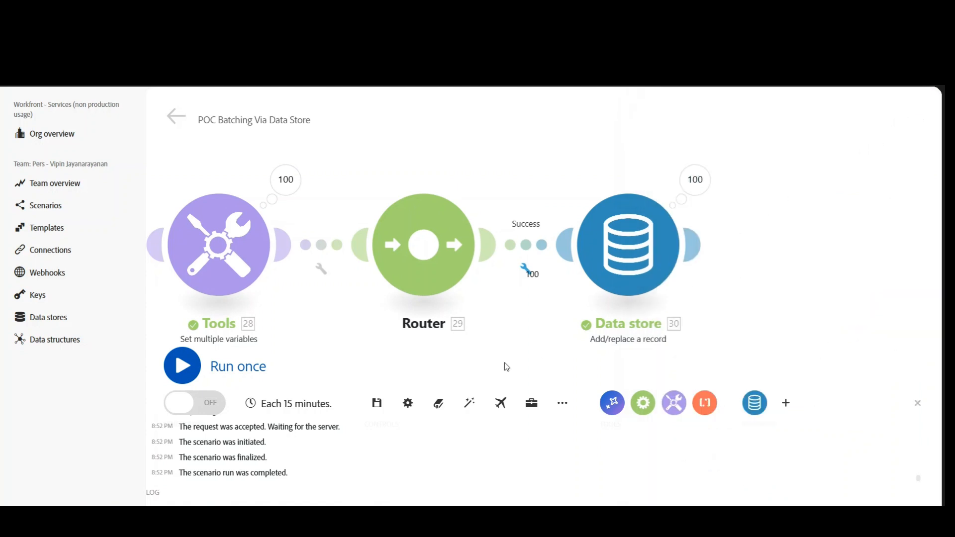
drag(507, 367, 646, 366)
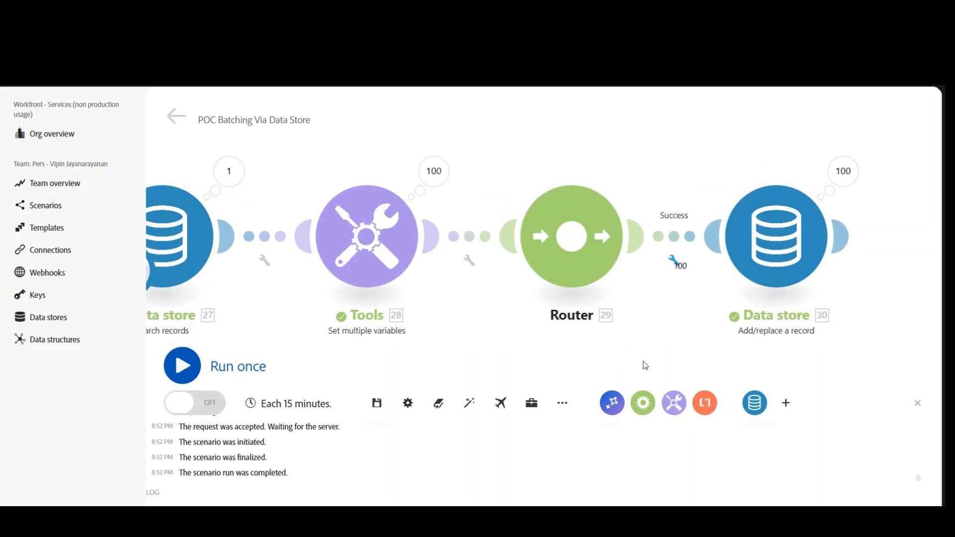
drag(440, 345, 578, 349)
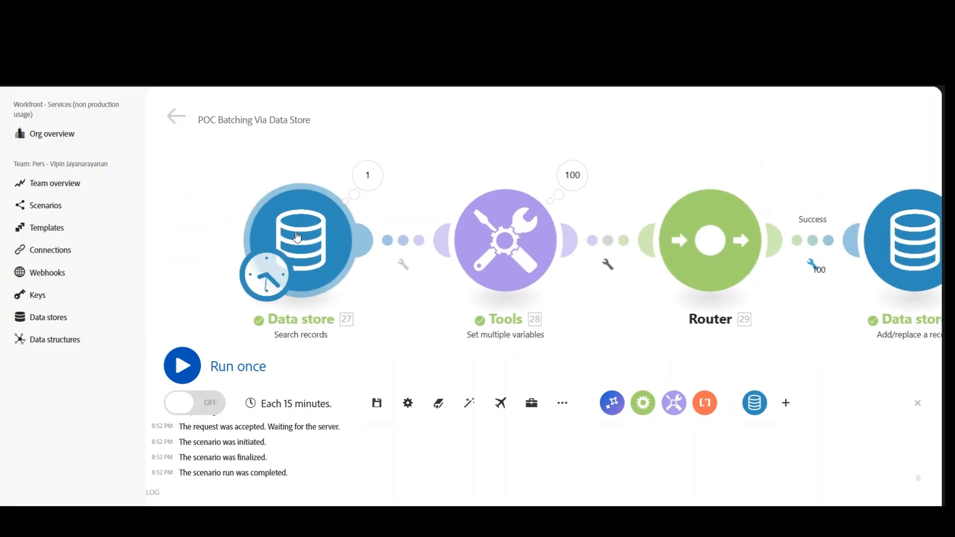